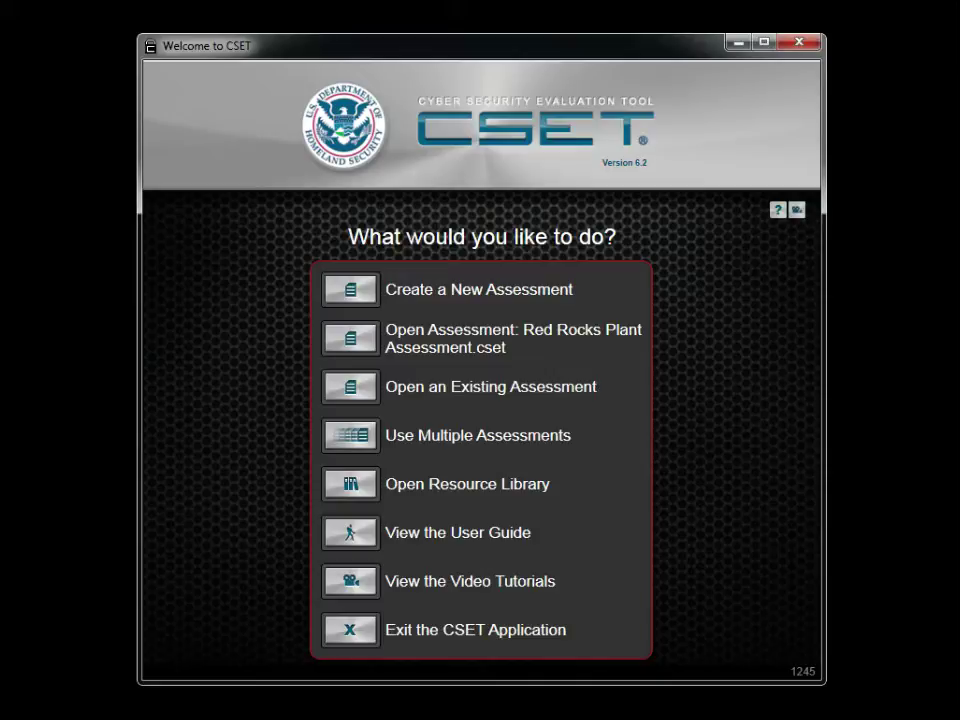
Step: Create a new assessment, dismiss its advisory, then browse My Assessments for an existing file
click(347, 292)
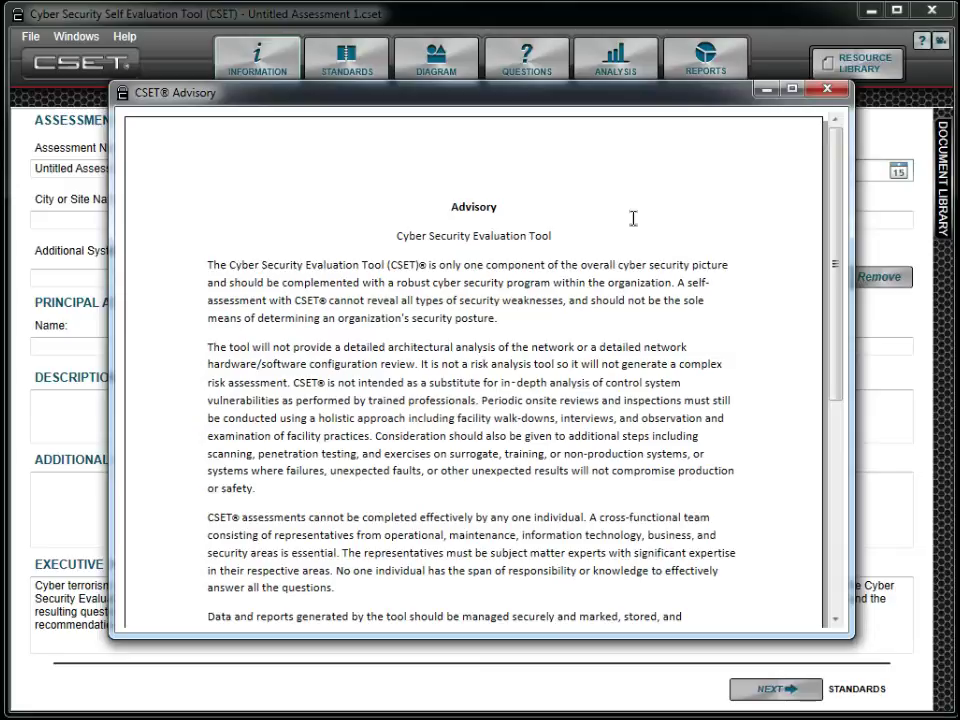
click(827, 90)
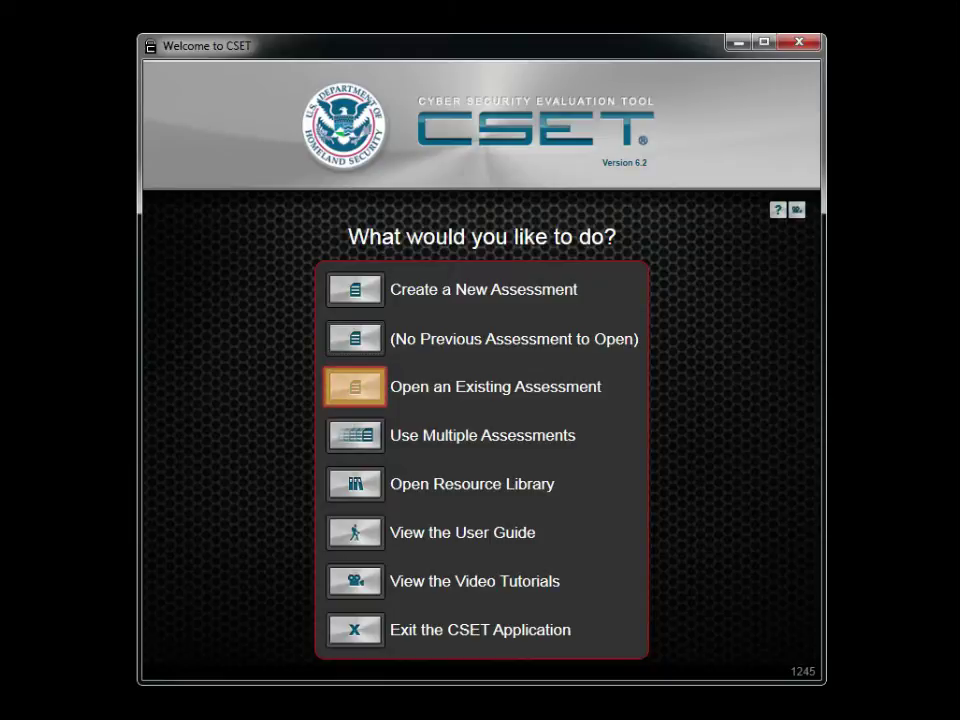
click(372, 397)
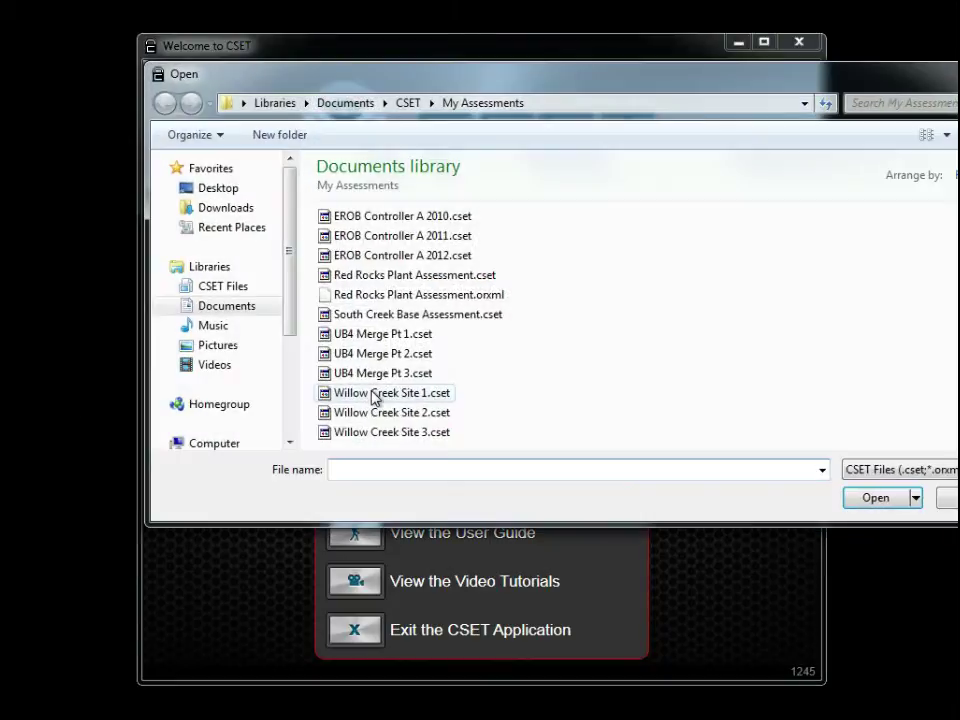
Step: Open Red Rocks Plant Assessment.orxml and decline upgrading the older-version file
click(415, 299)
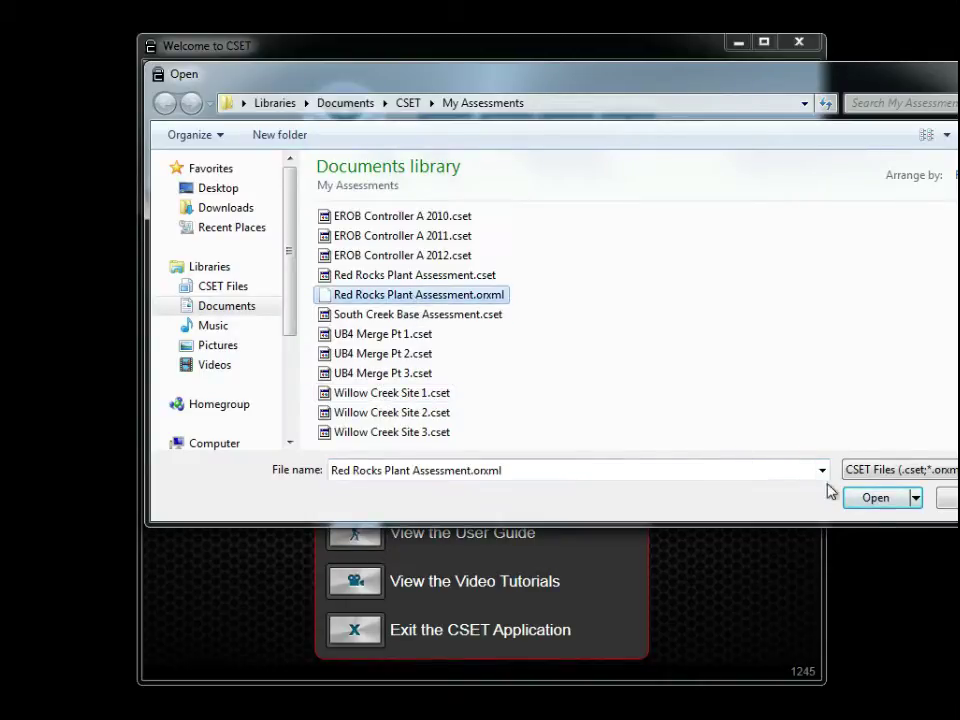
click(876, 498)
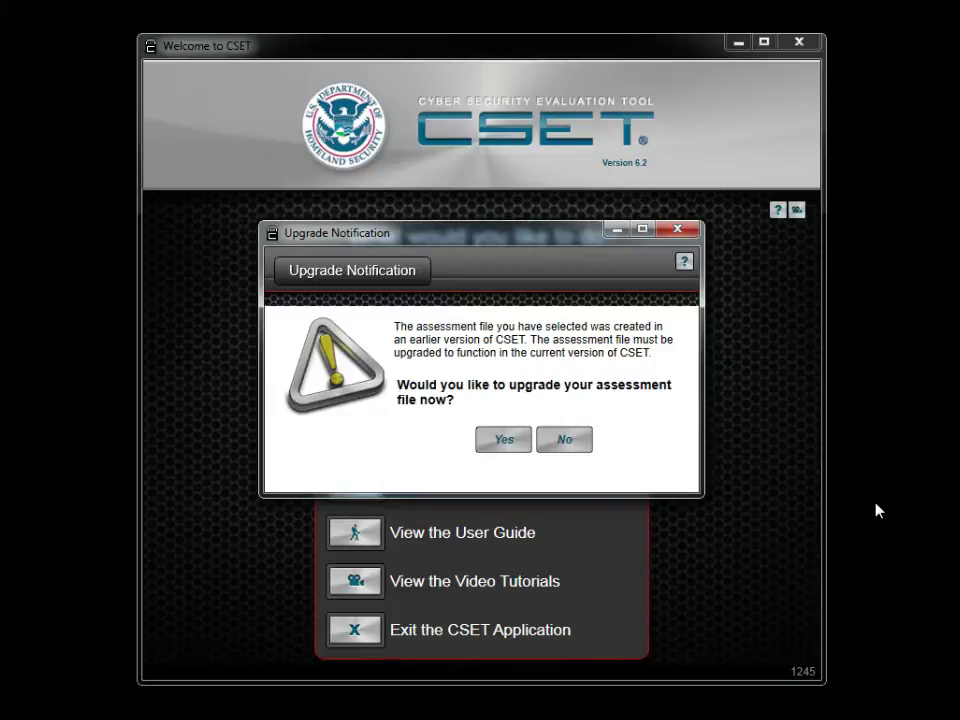
click(560, 441)
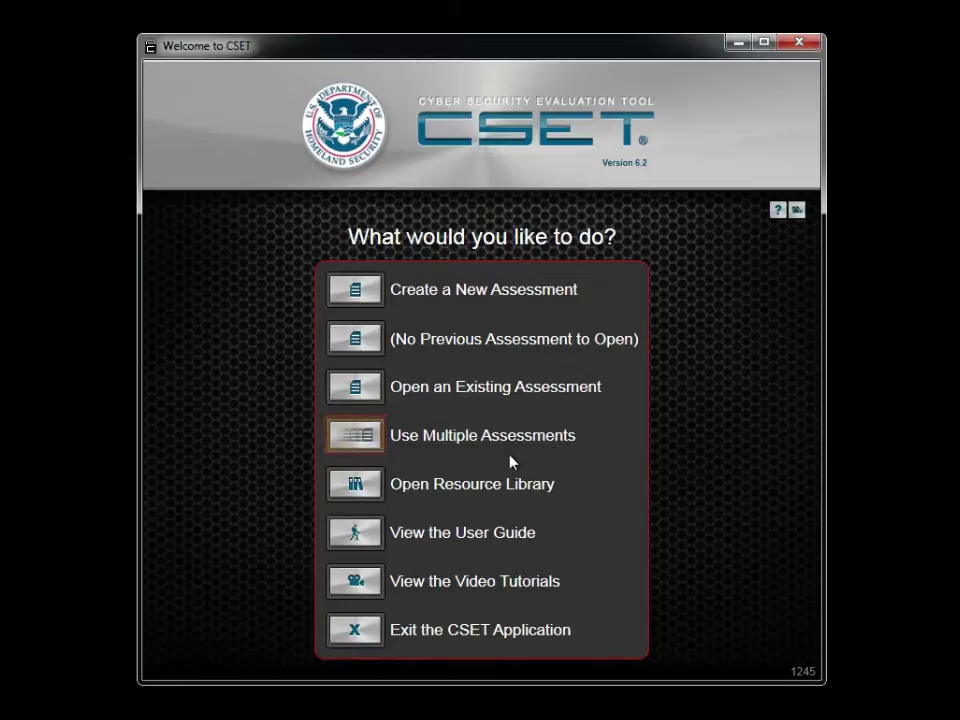
click(364, 440)
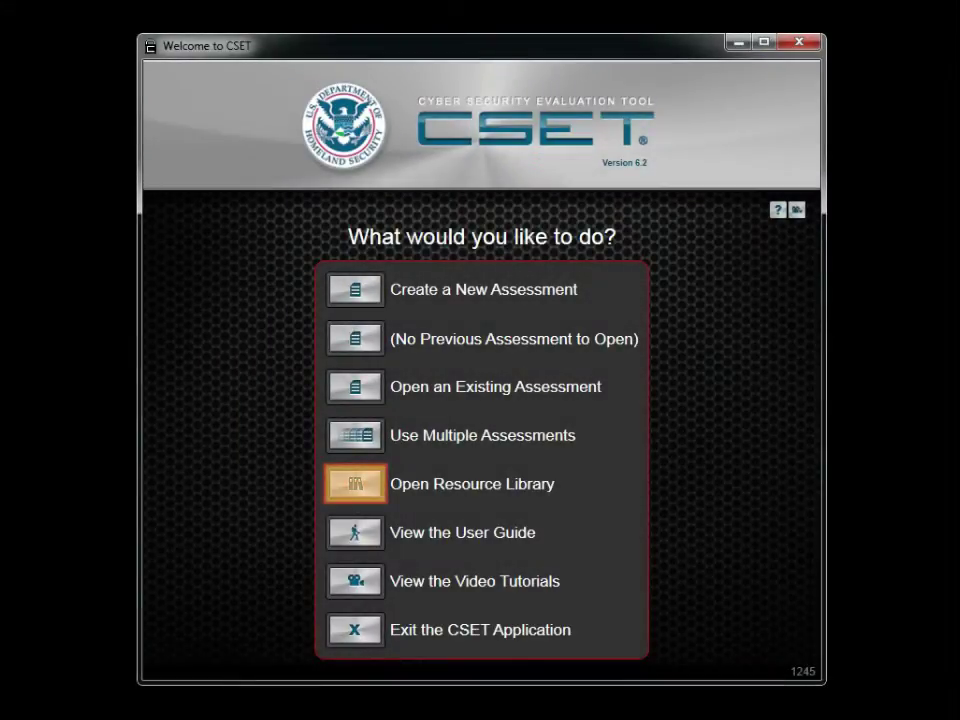
click(356, 486)
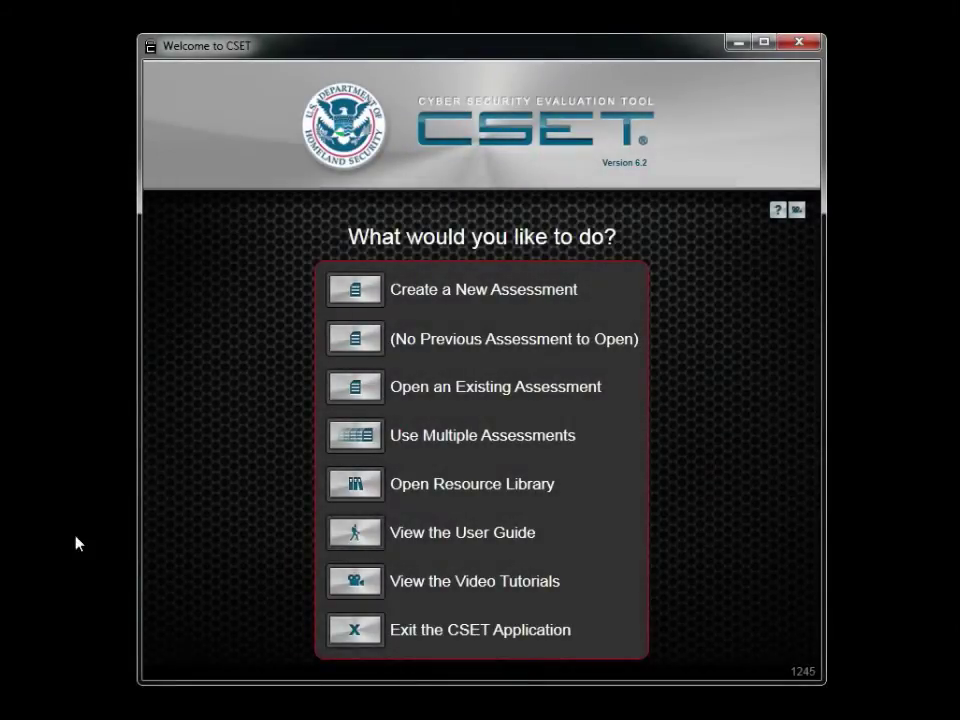
click(370, 538)
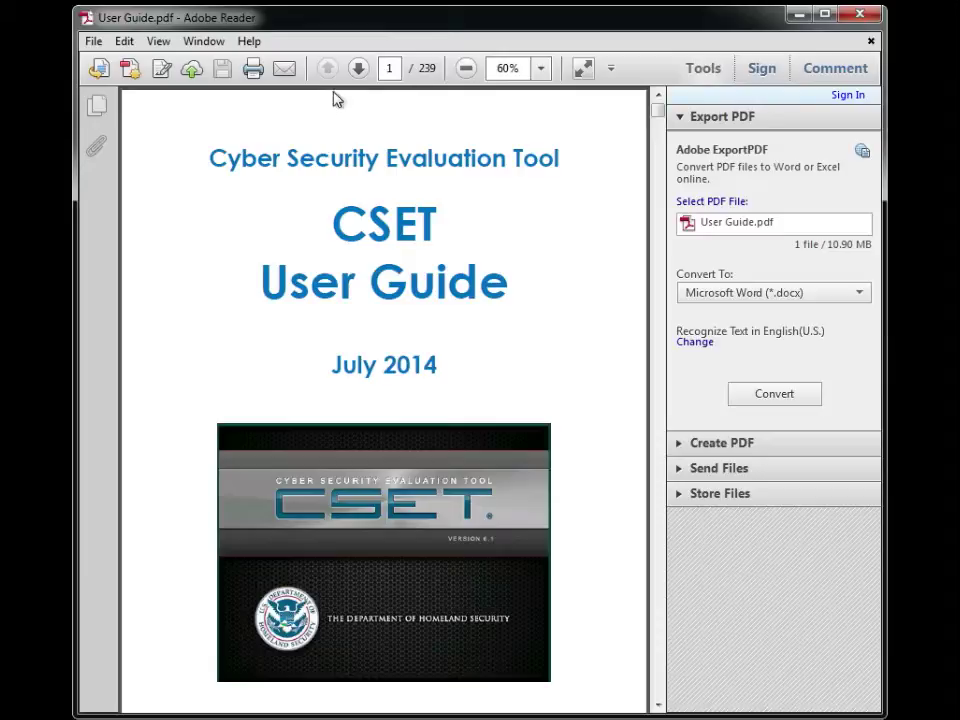
drag(358, 75, 358, 75)
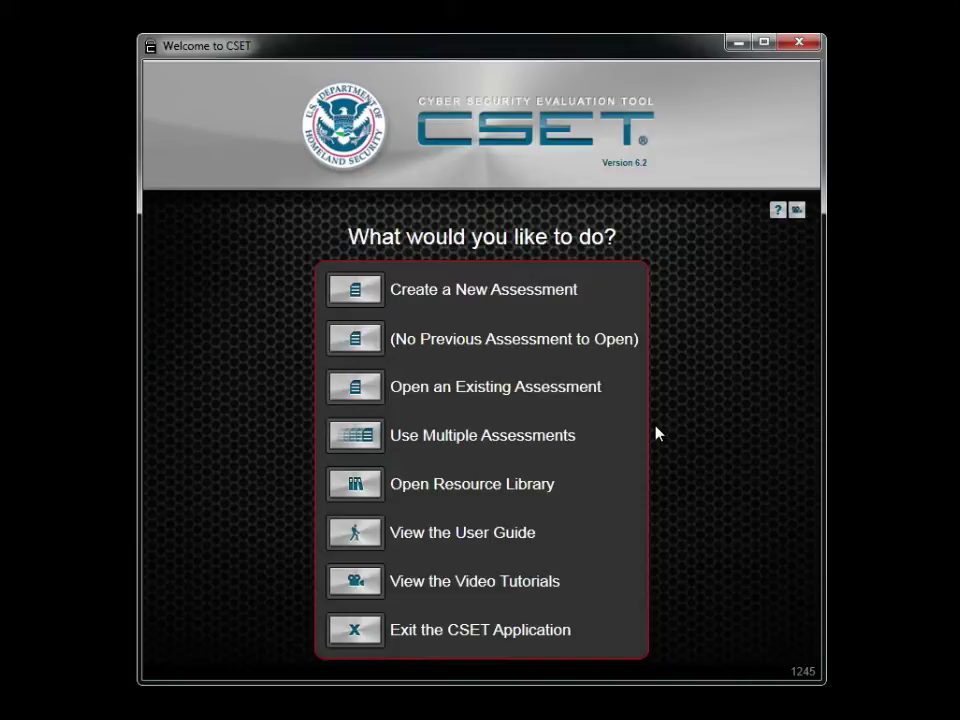
click(778, 210)
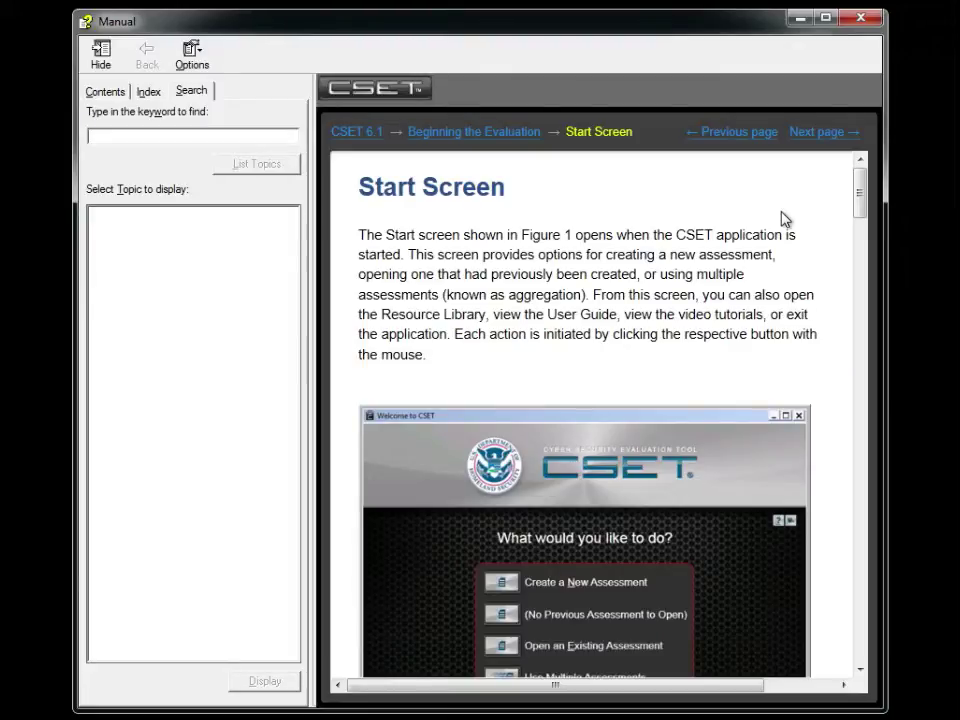
click(857, 22)
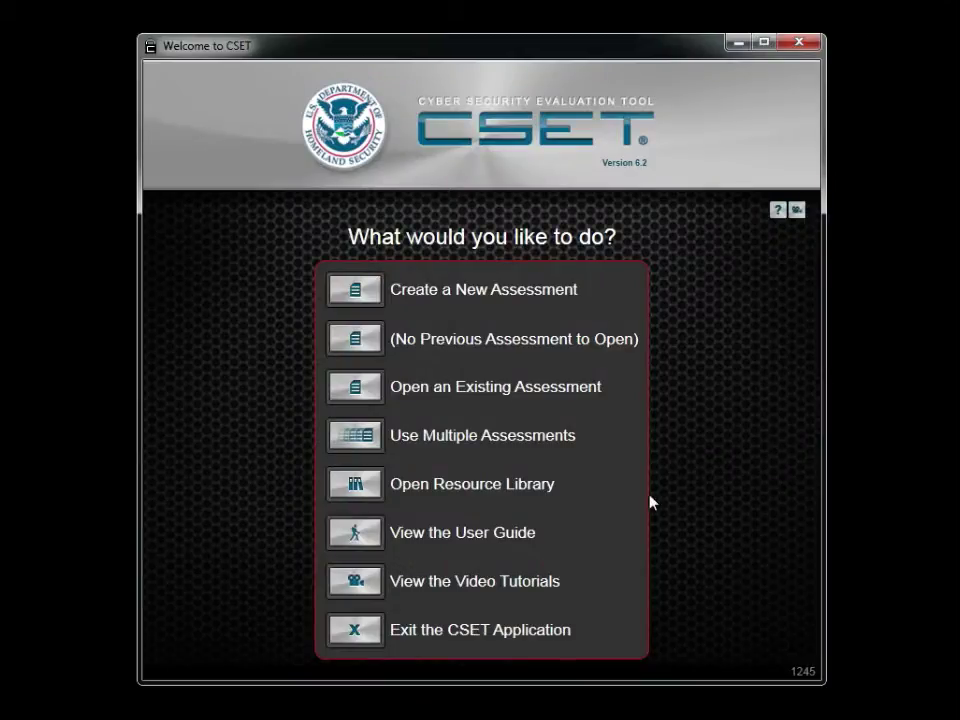
click(356, 581)
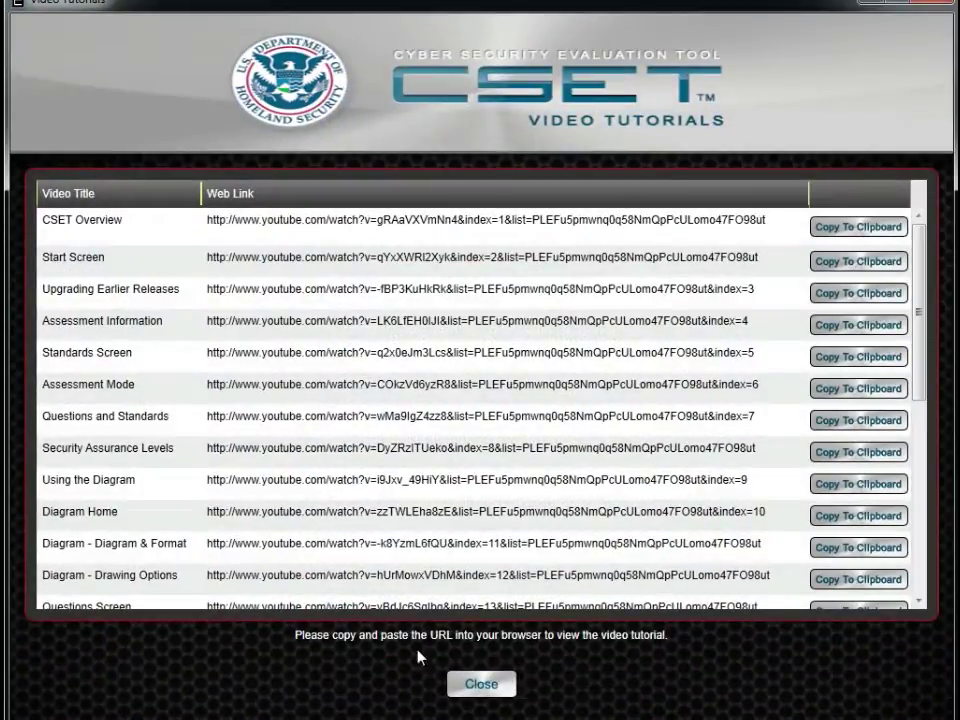
click(481, 686)
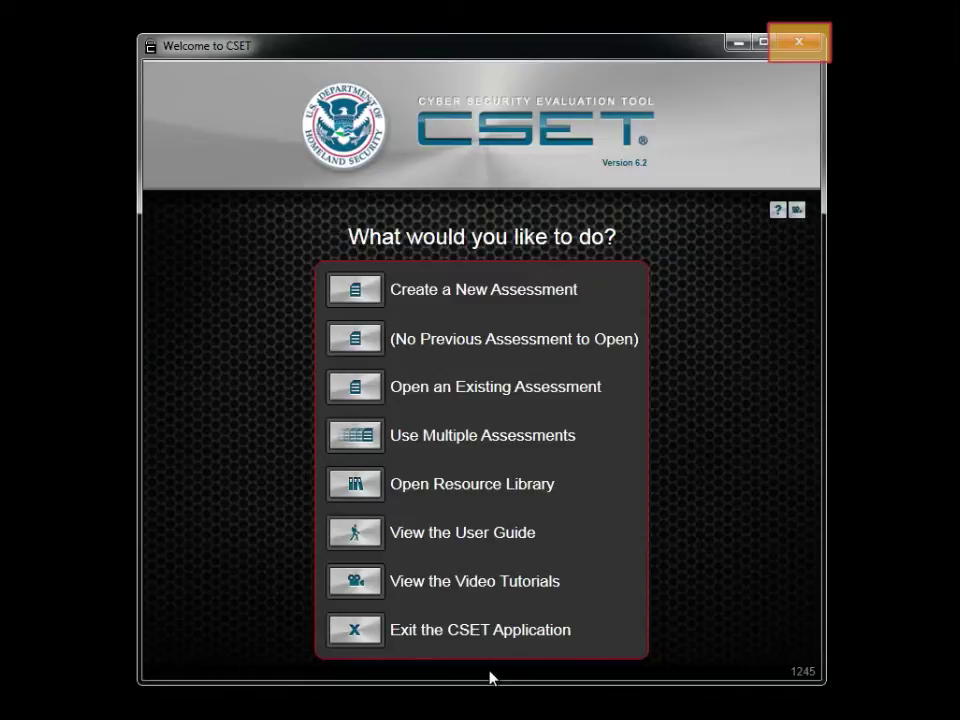
click(355, 629)
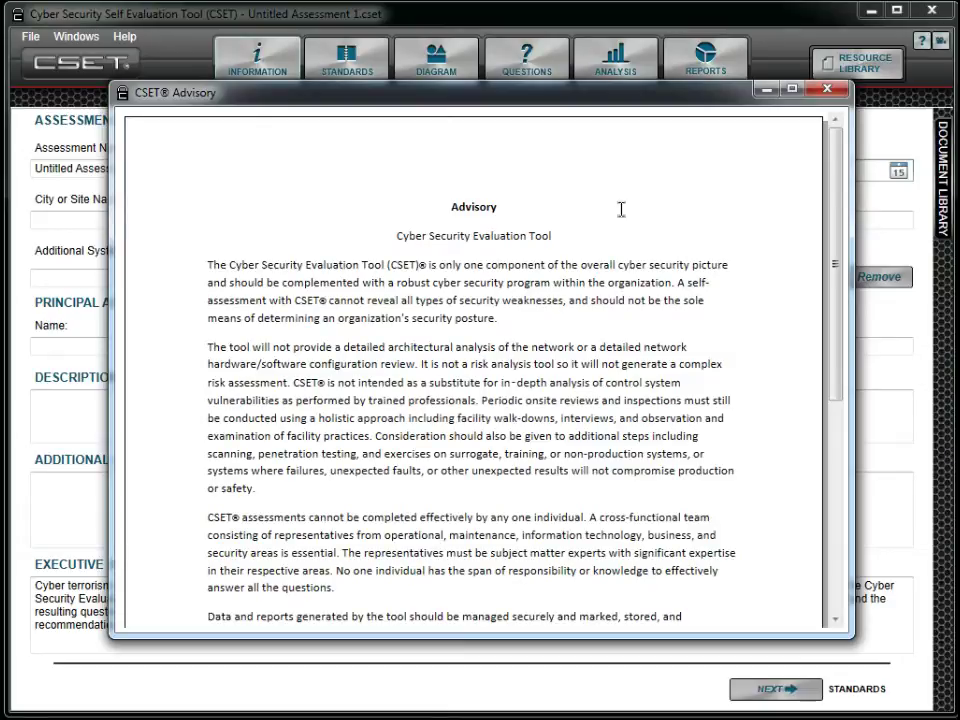
Step: Dismiss the advisory and rename the assessment to 'South Creek Plant Assessment'
click(827, 90)
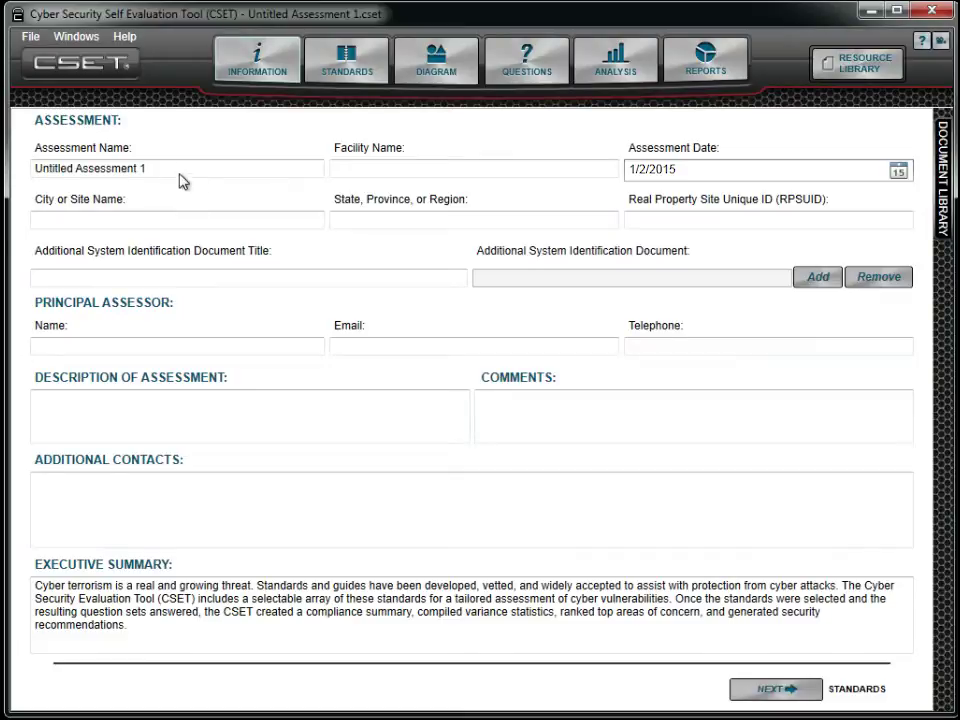
drag(180, 169, 20, 175)
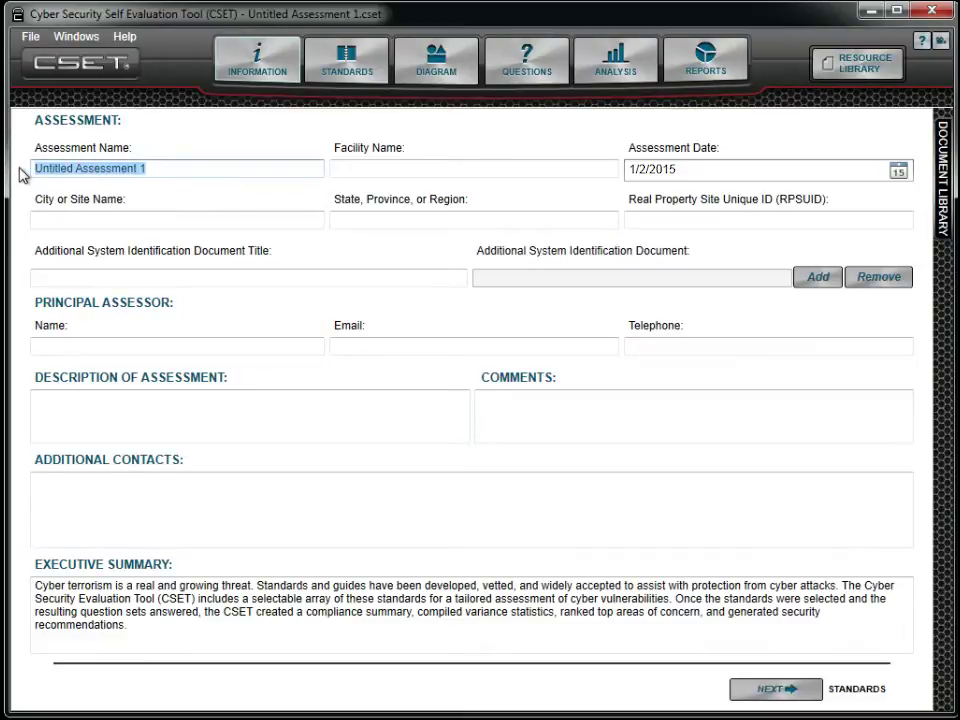
text(South Creek Plant Assessment)
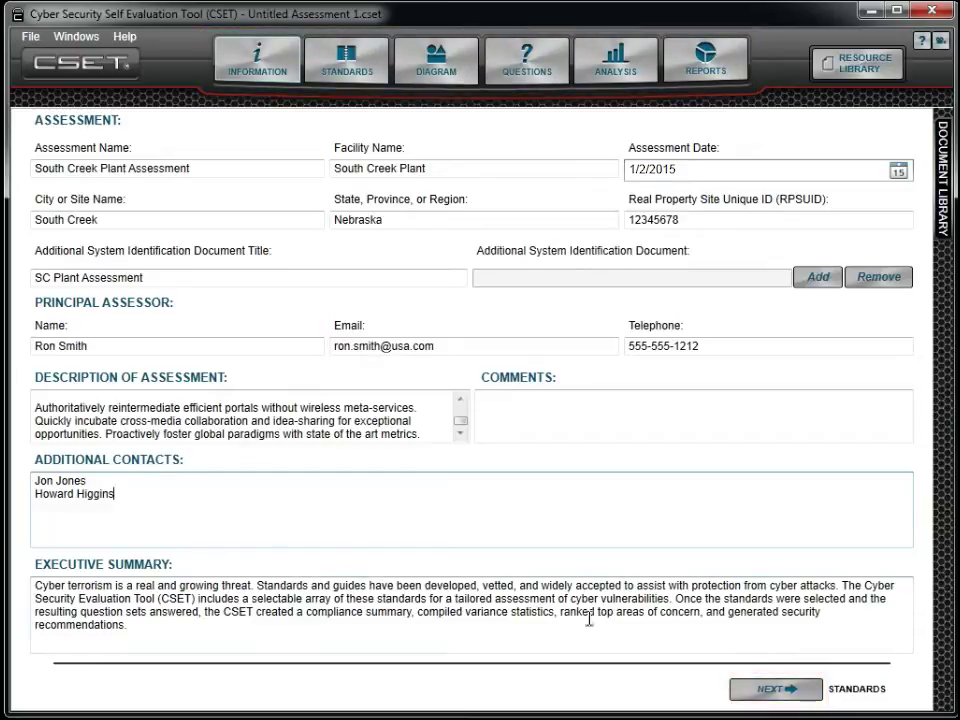
Step: Go to the Standards page, then read and close the Assessment Mode help manual
click(776, 689)
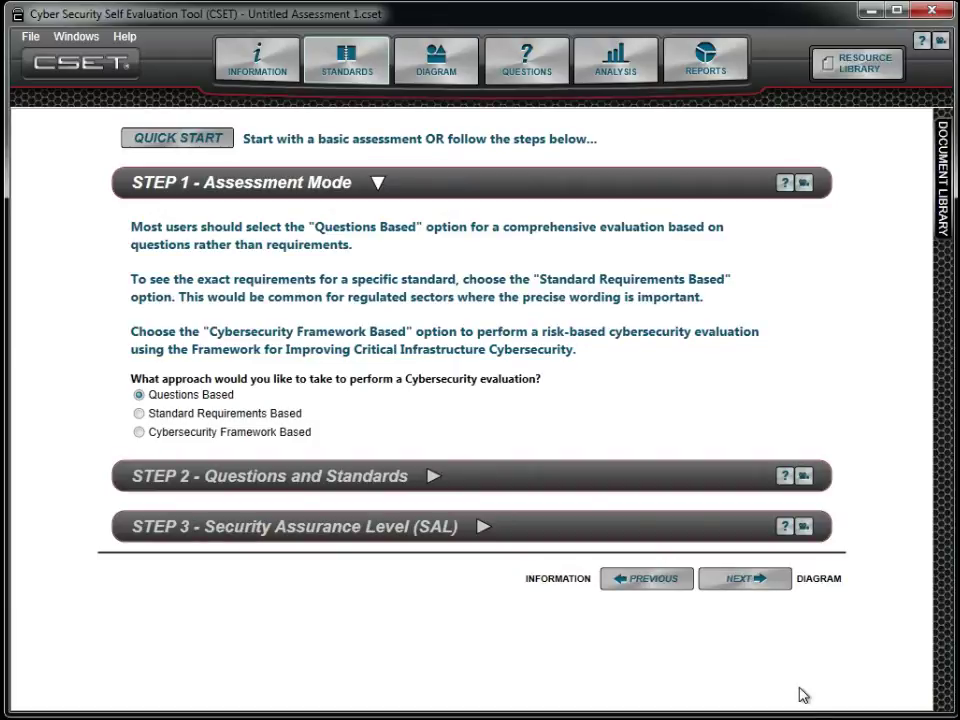
click(785, 183)
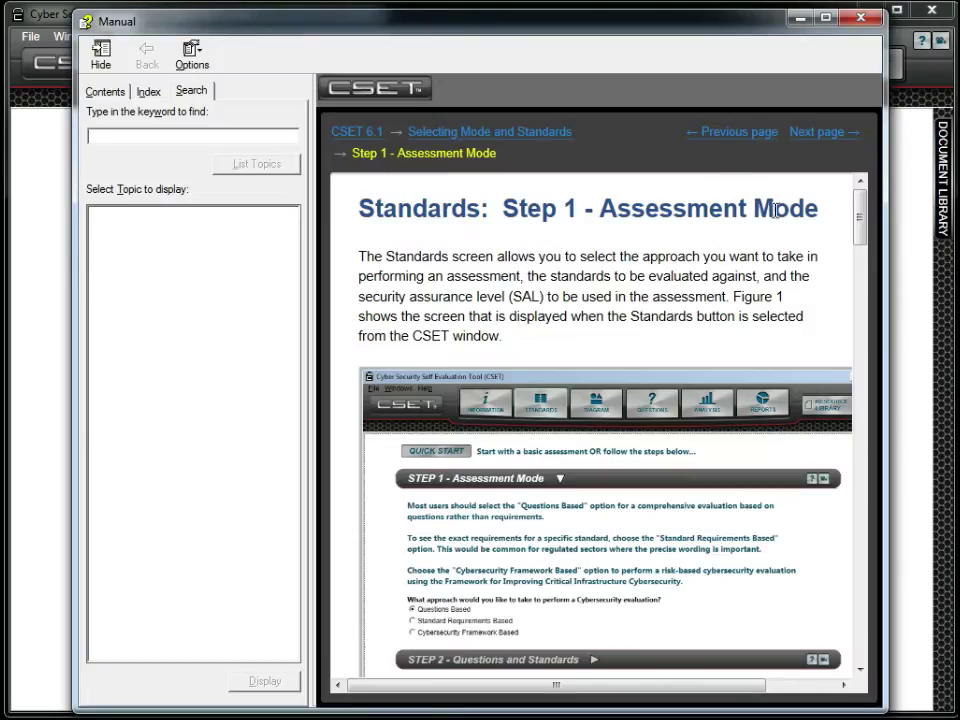
drag(853, 228, 859, 455)
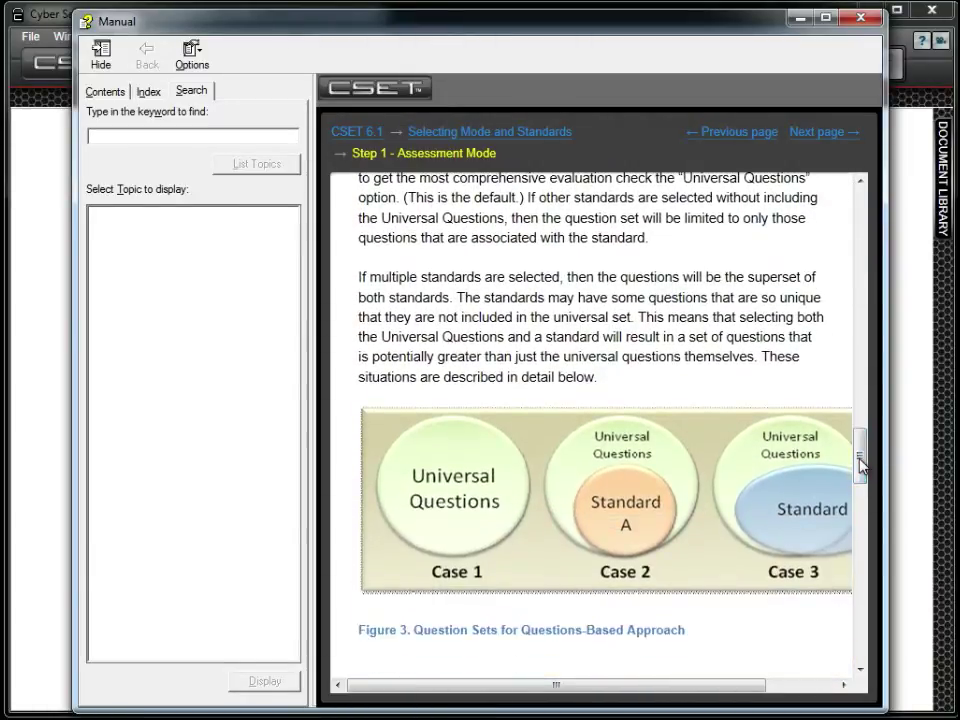
click(861, 18)
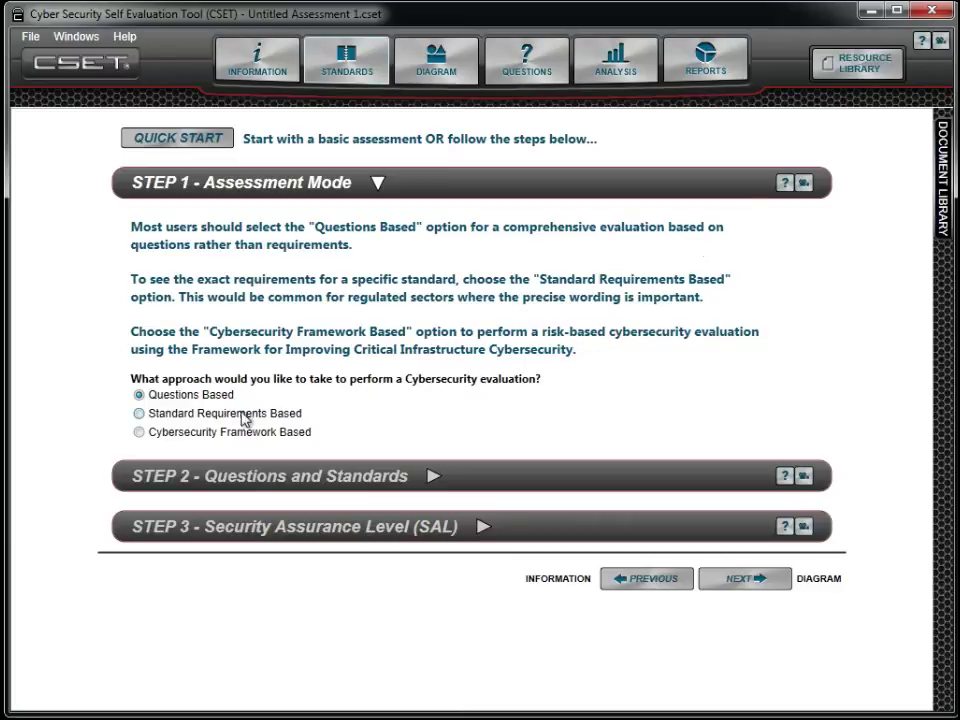
Step: Toggle the mode back to Questions Based and expand the Step 2 and Step 3 sections
click(139, 413)
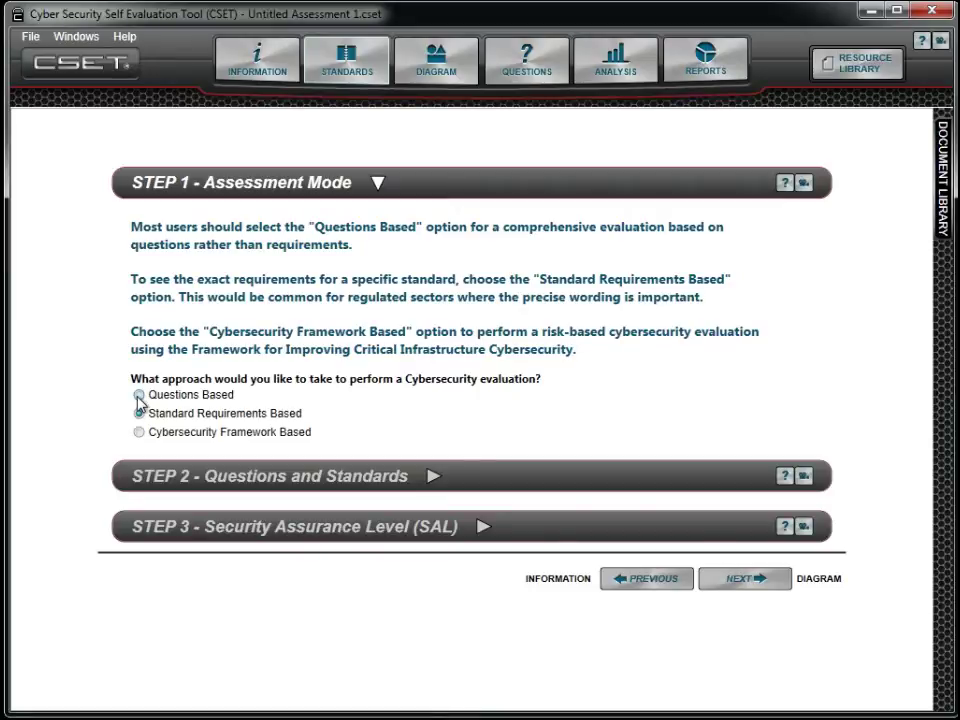
click(137, 394)
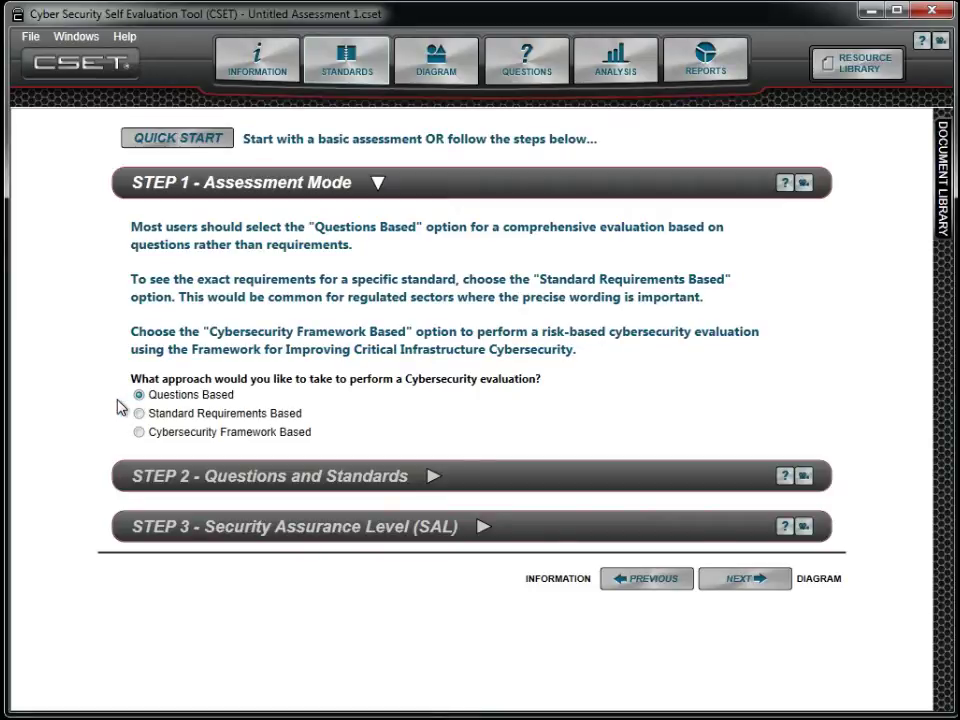
click(229, 484)
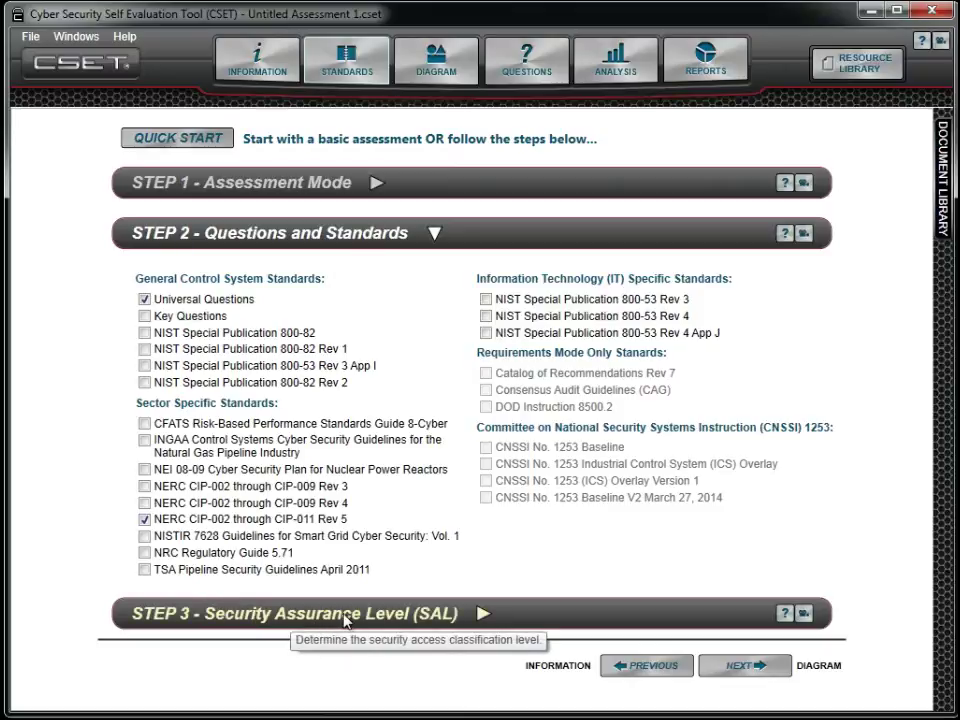
click(343, 620)
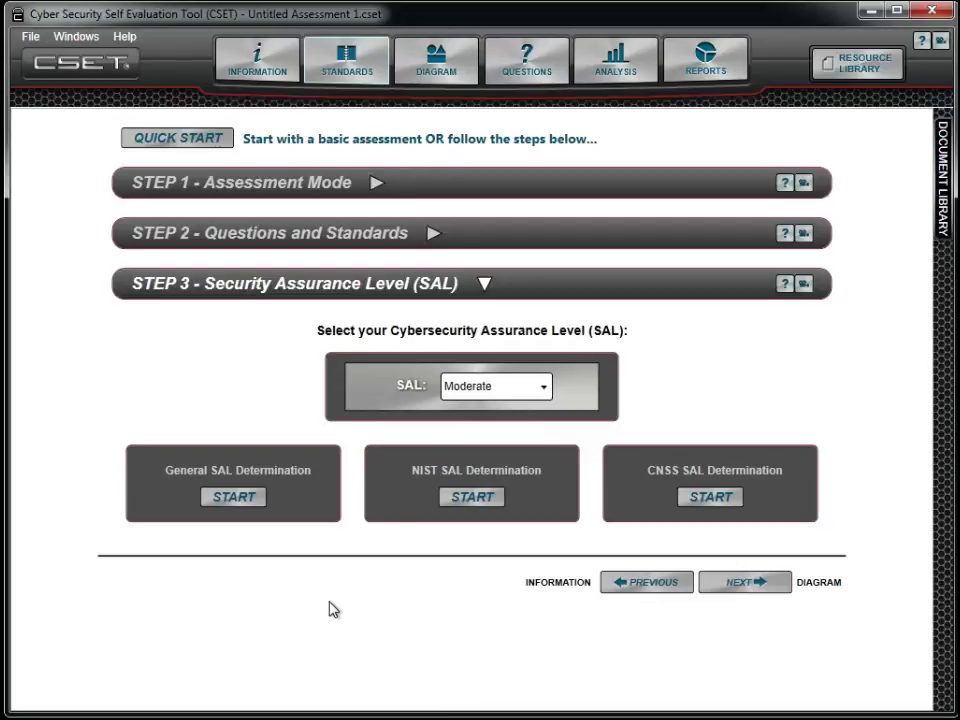
Step: Start the General SAL Determination, raise the on-site injury estimate, then cancel it
click(254, 513)
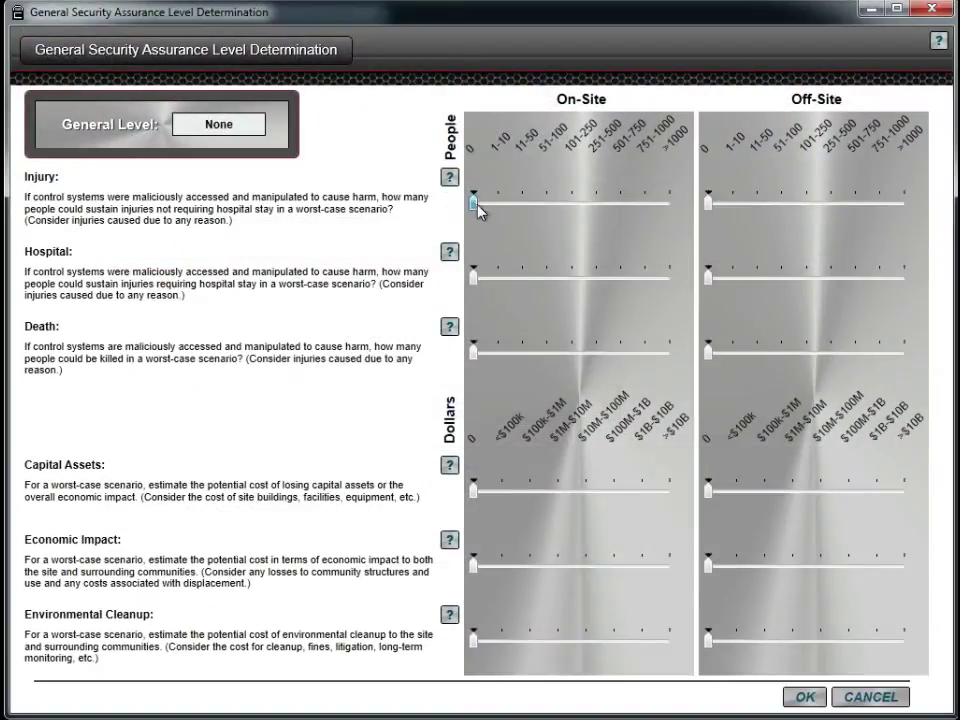
drag(511, 212, 616, 212)
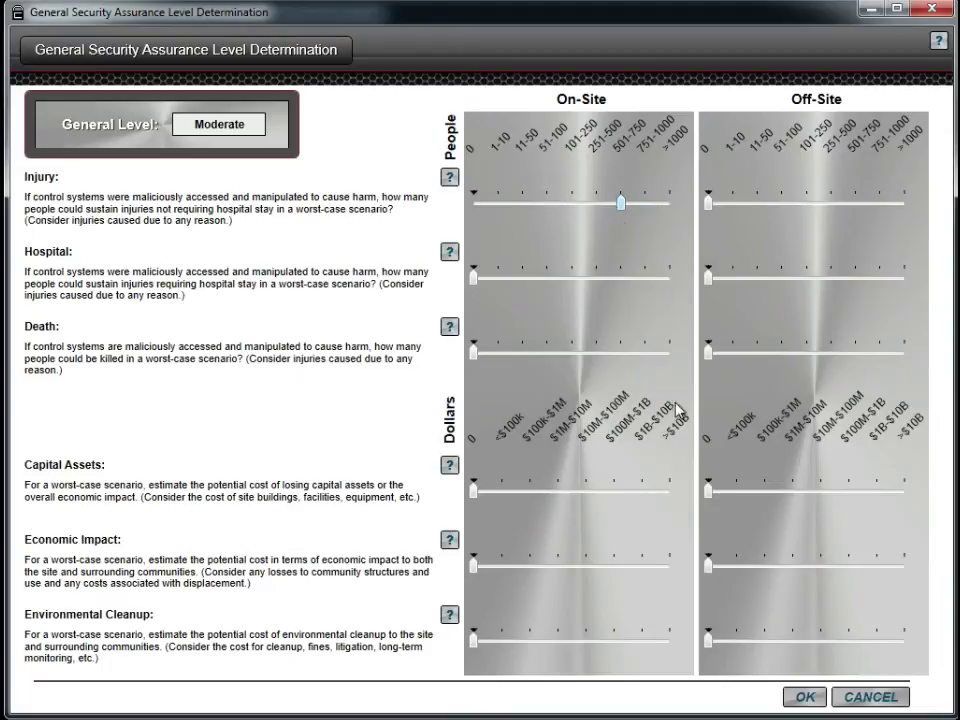
click(858, 697)
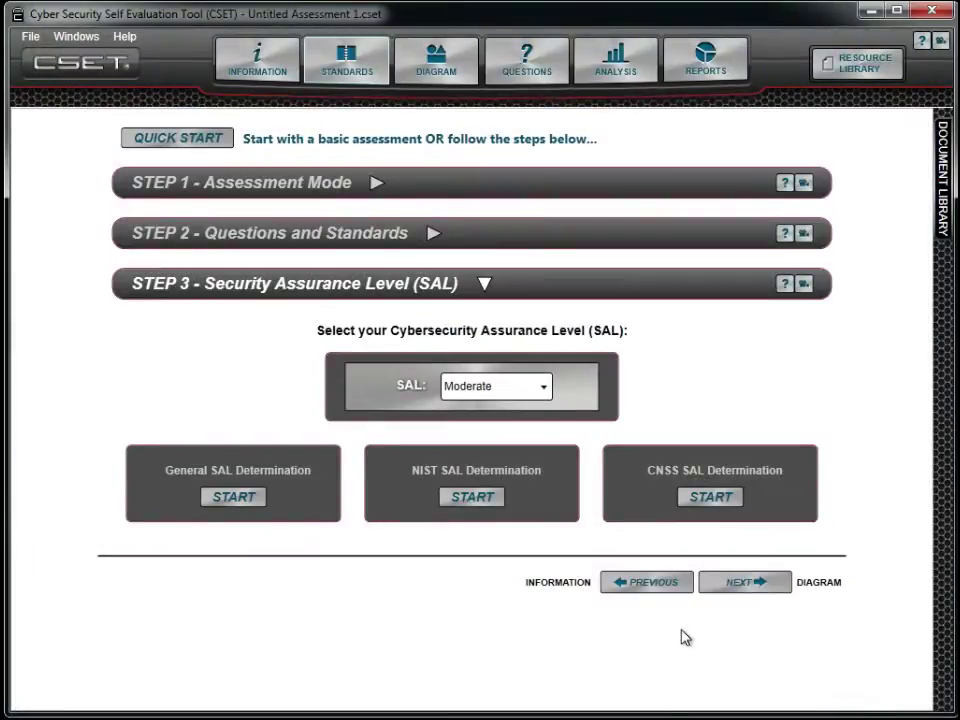
Step: Start the NIST SAL Determination and add Continuity of Operations as an information type
click(480, 503)
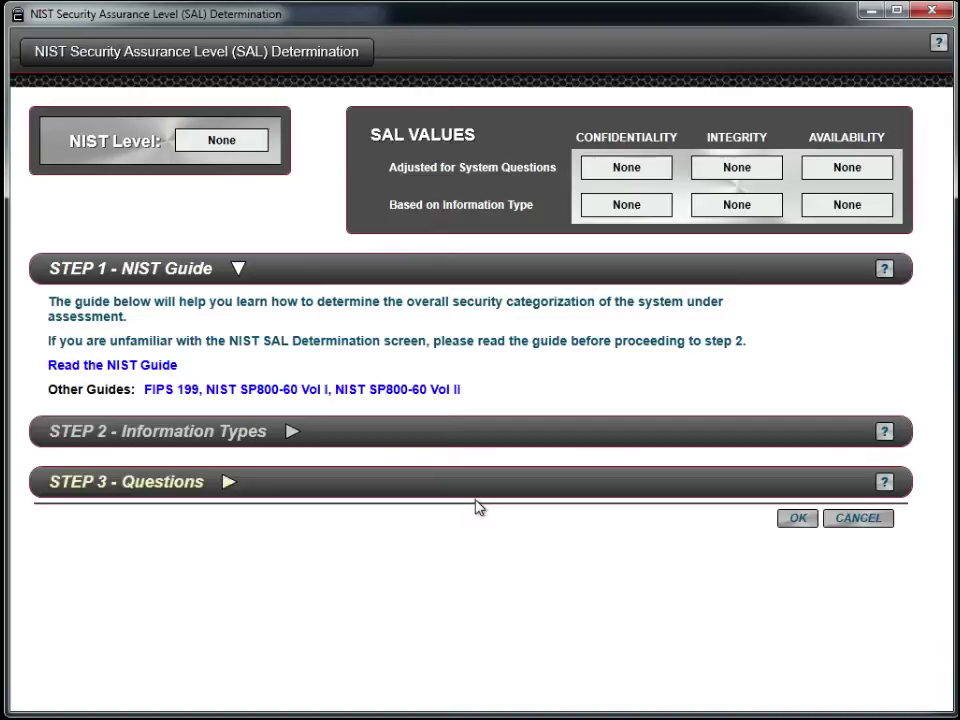
click(348, 440)
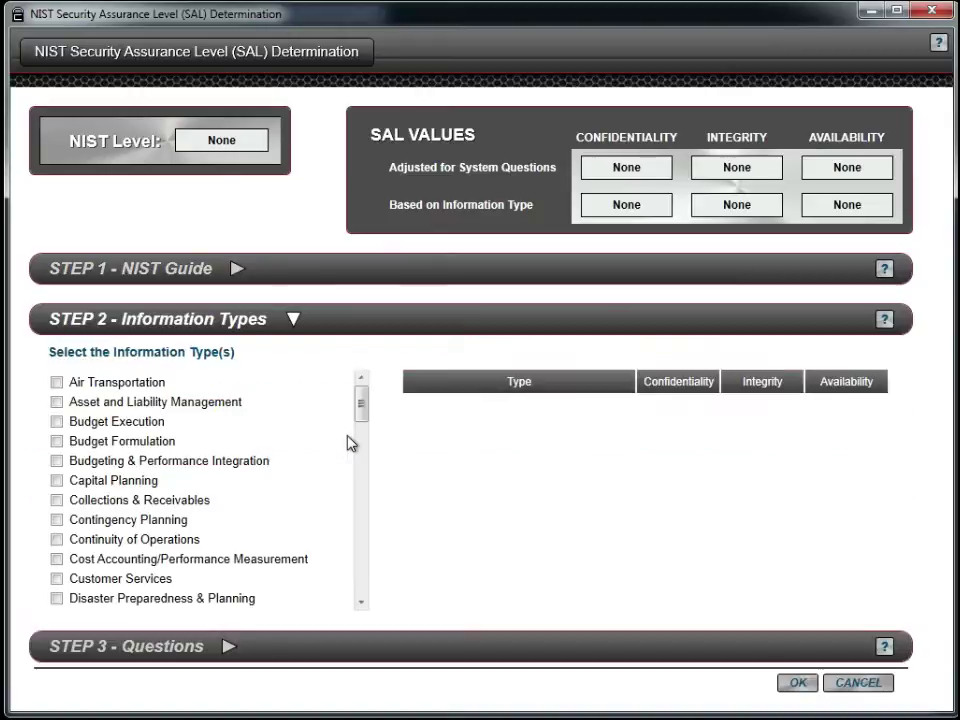
click(57, 540)
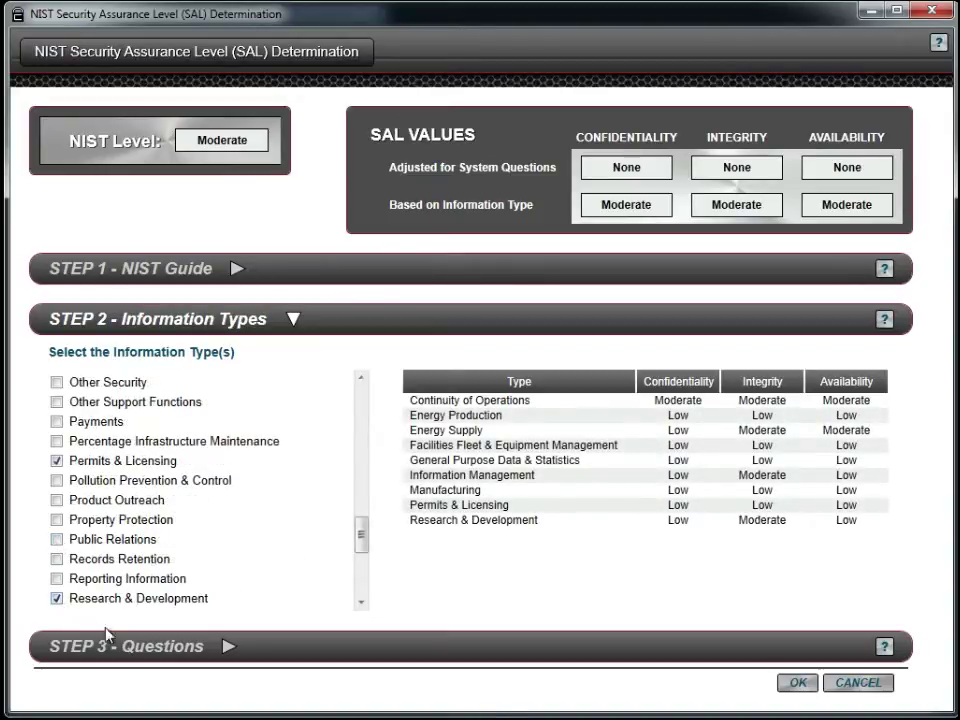
Step: Answer No to all eight NIST SAL system questions
click(248, 652)
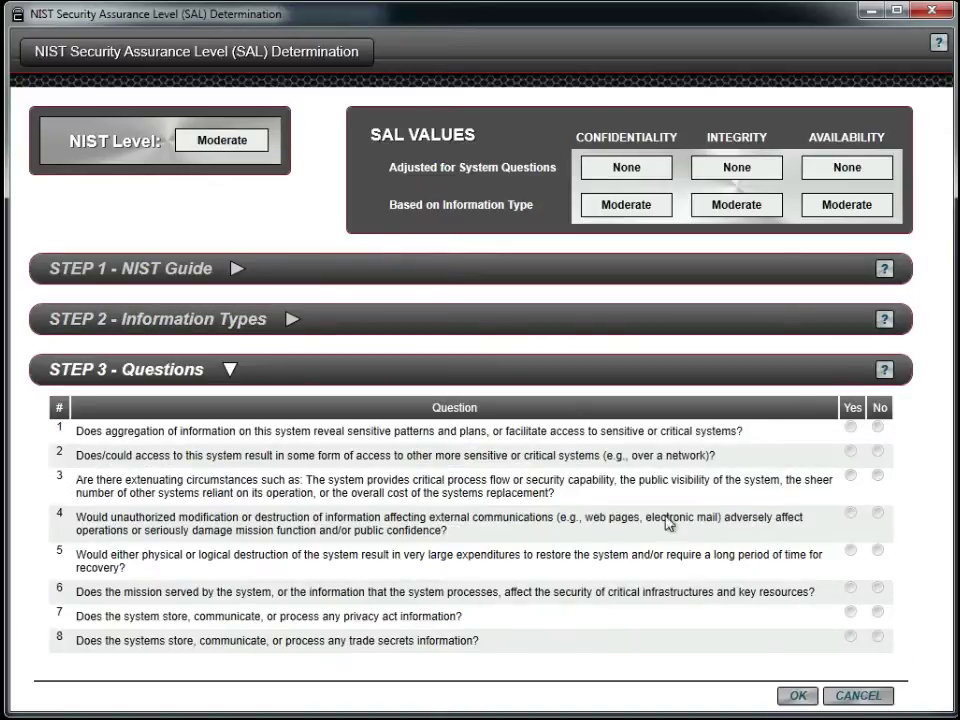
click(850, 428)
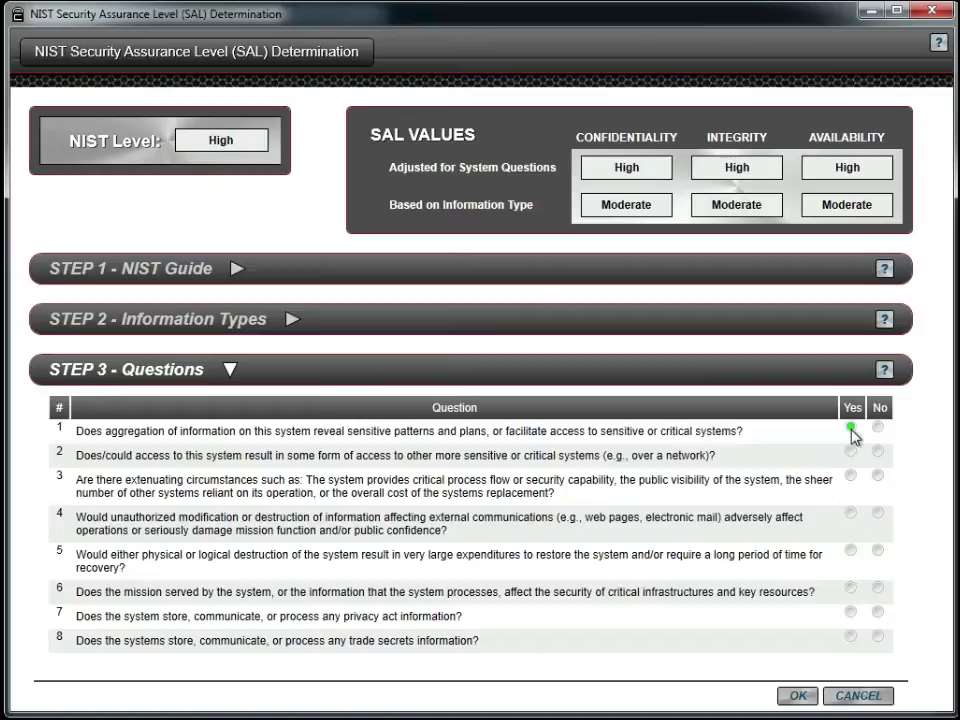
click(877, 427)
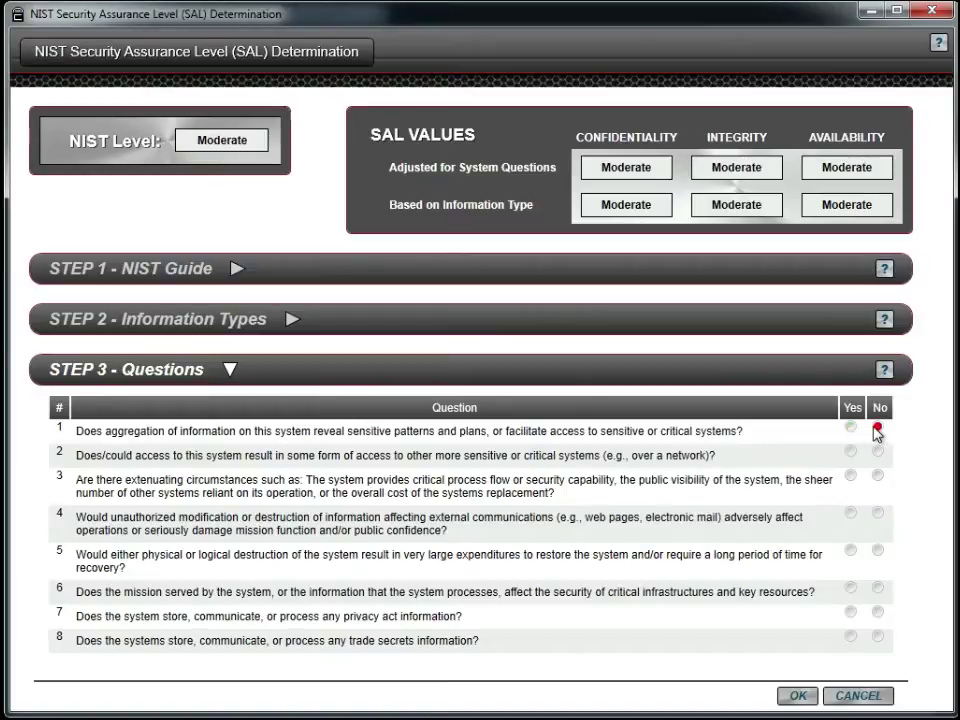
click(877, 451)
click(877, 475)
click(877, 512)
click(877, 550)
click(877, 587)
click(877, 611)
click(877, 636)
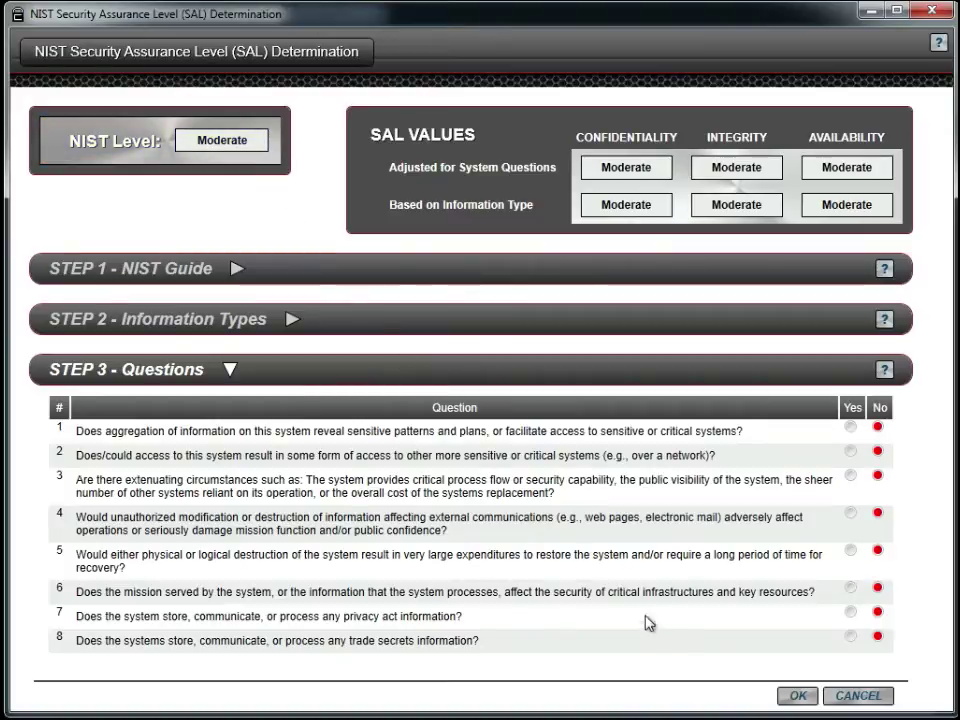
Step: Accept the Moderate NIST SAL, then load the PCS template onto the diagram canvas
click(798, 695)
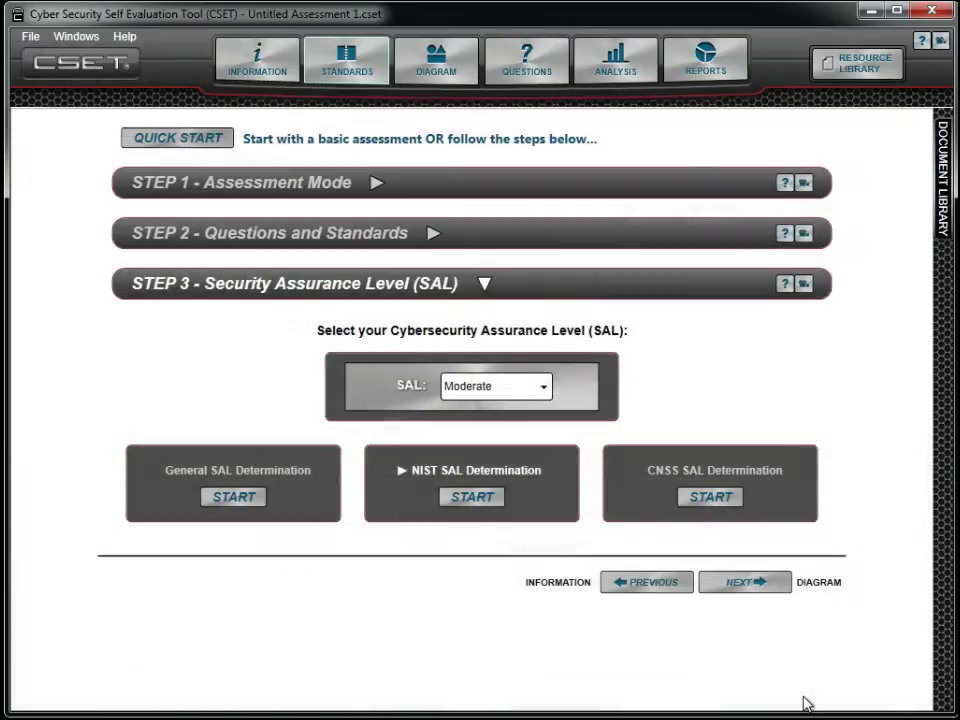
click(764, 590)
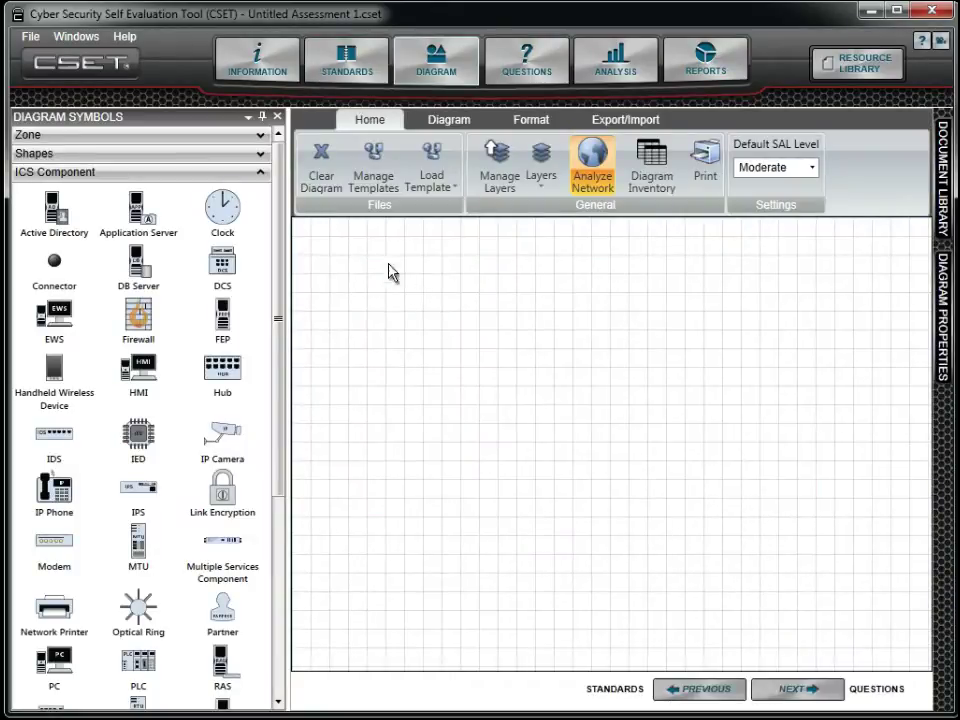
click(263, 120)
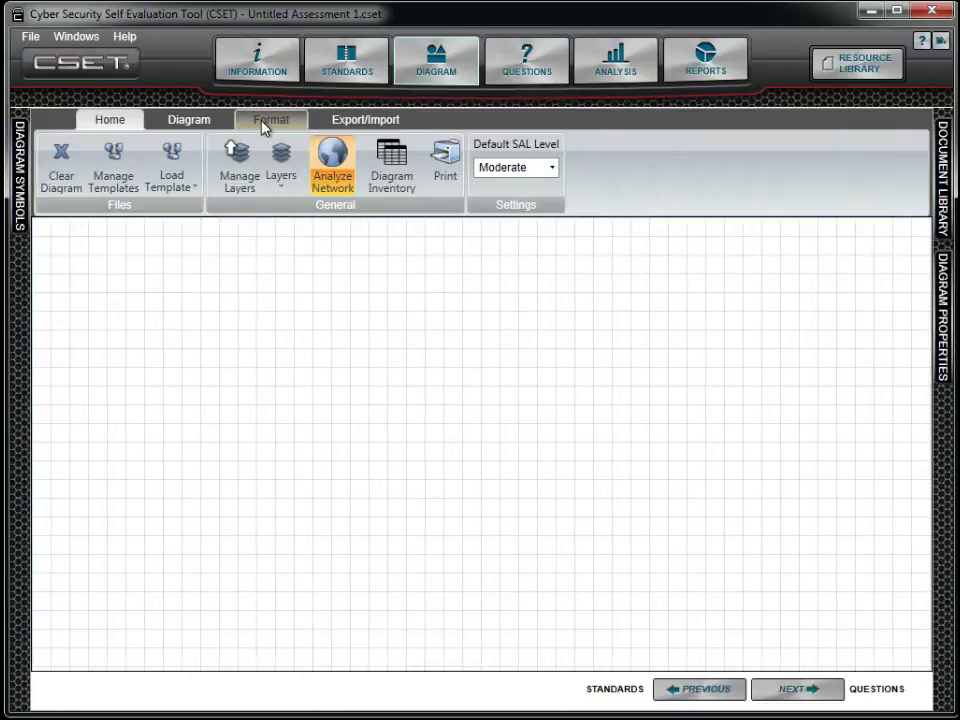
click(184, 168)
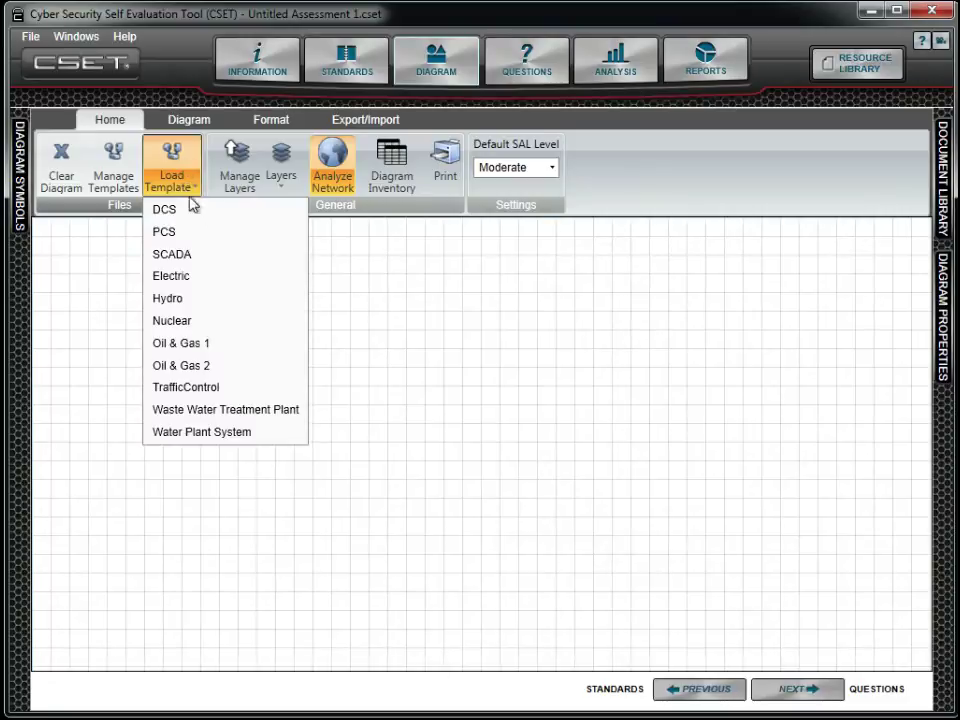
click(210, 243)
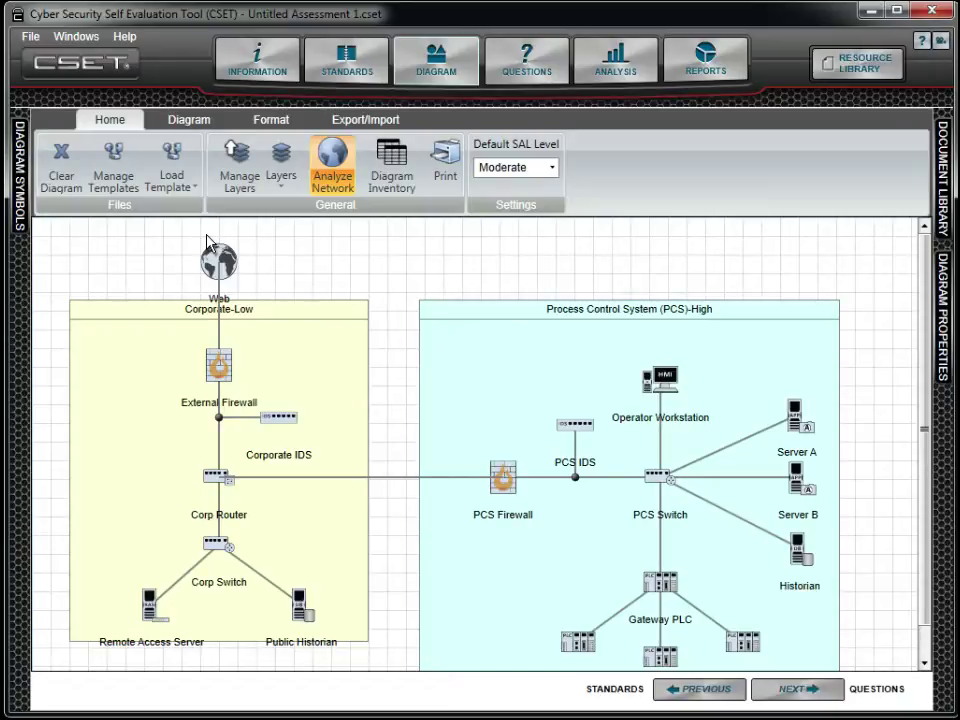
mouse_move(18, 198)
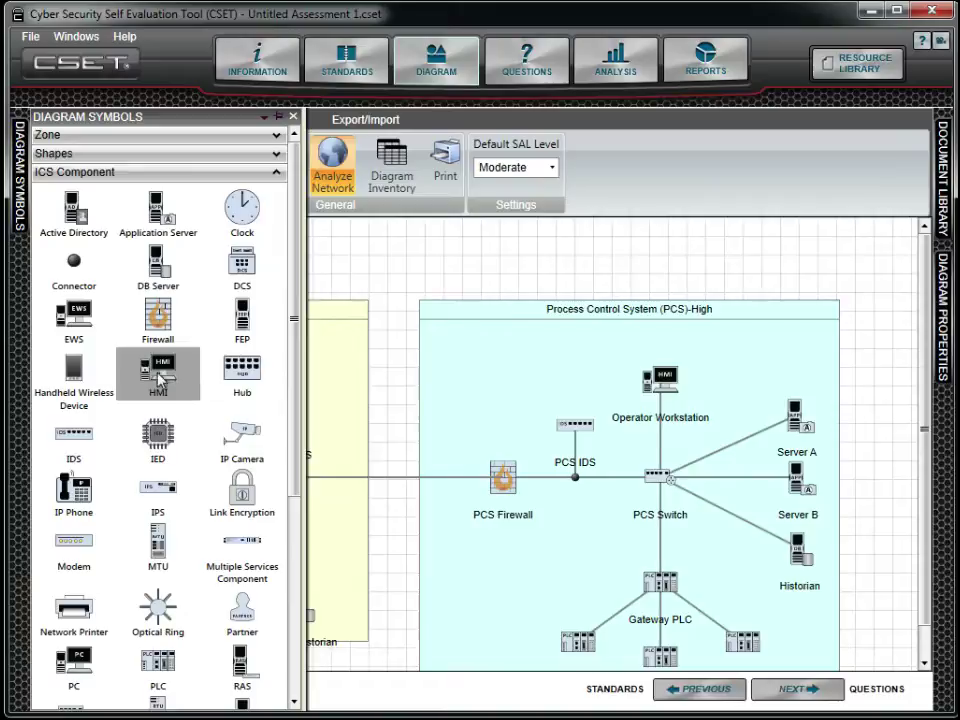
Step: Place an HMI in the PCS zone, tag it PC-1, and wire it to Corp Router
drag(150, 372, 482, 568)
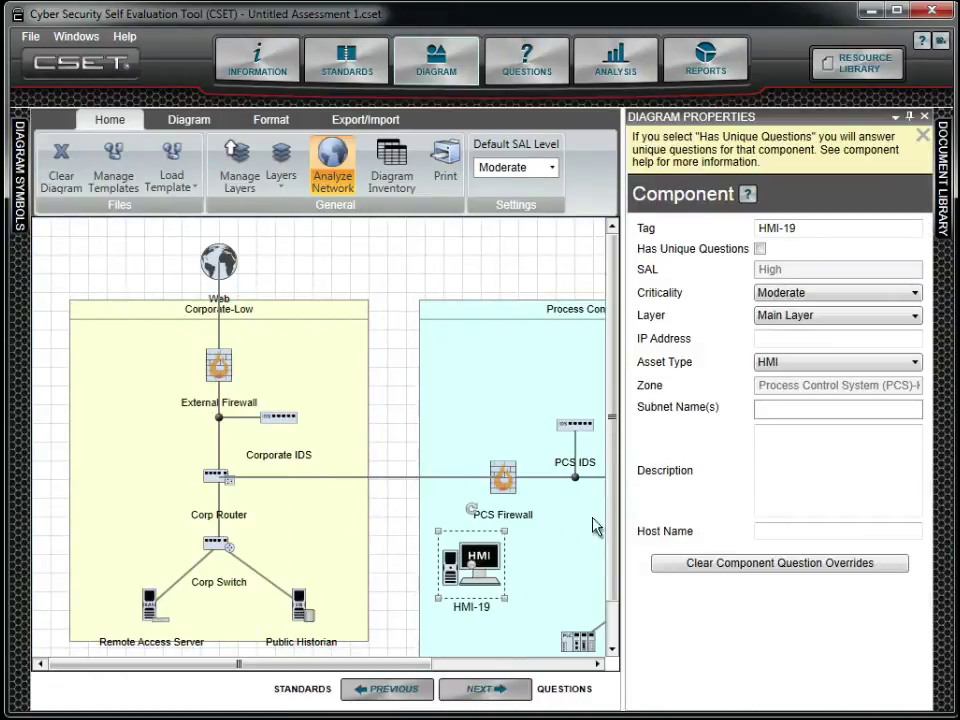
triple_click(814, 229)
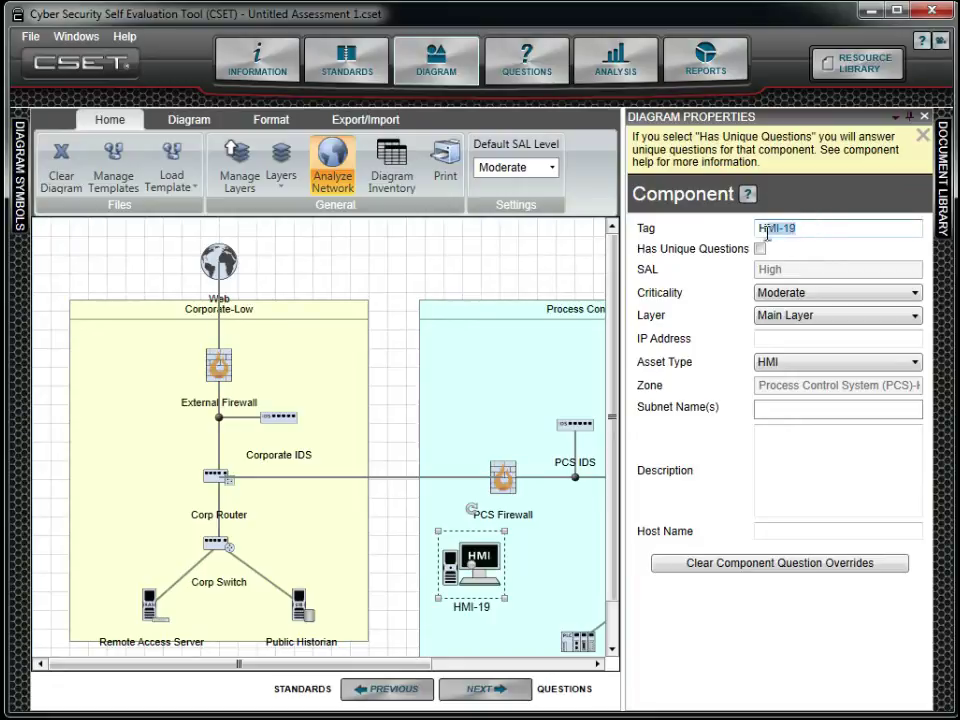
text(PC-1)
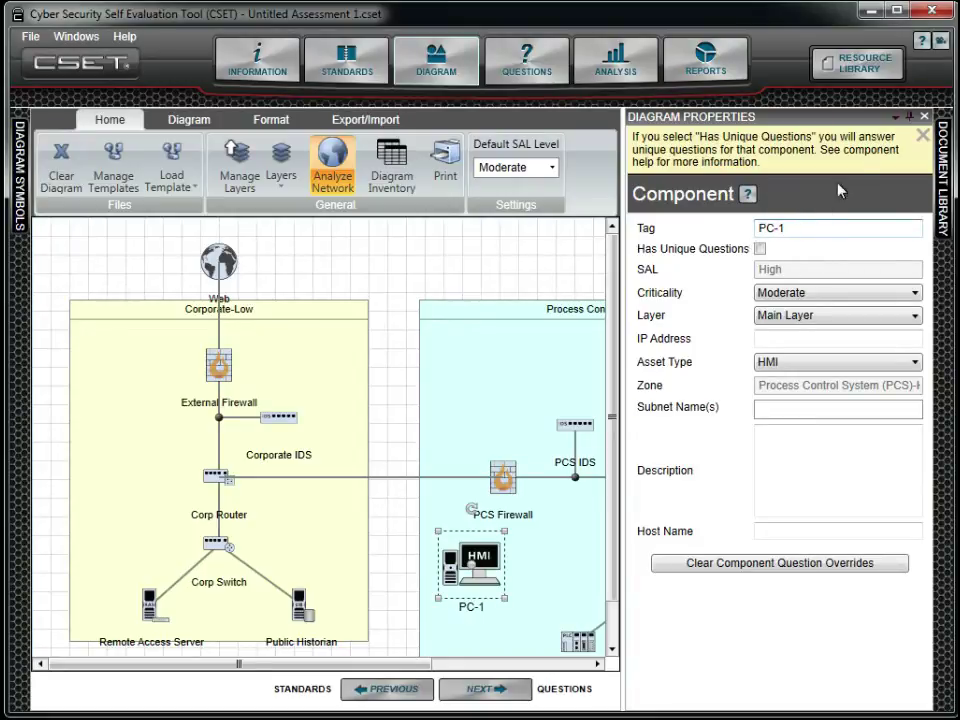
click(909, 116)
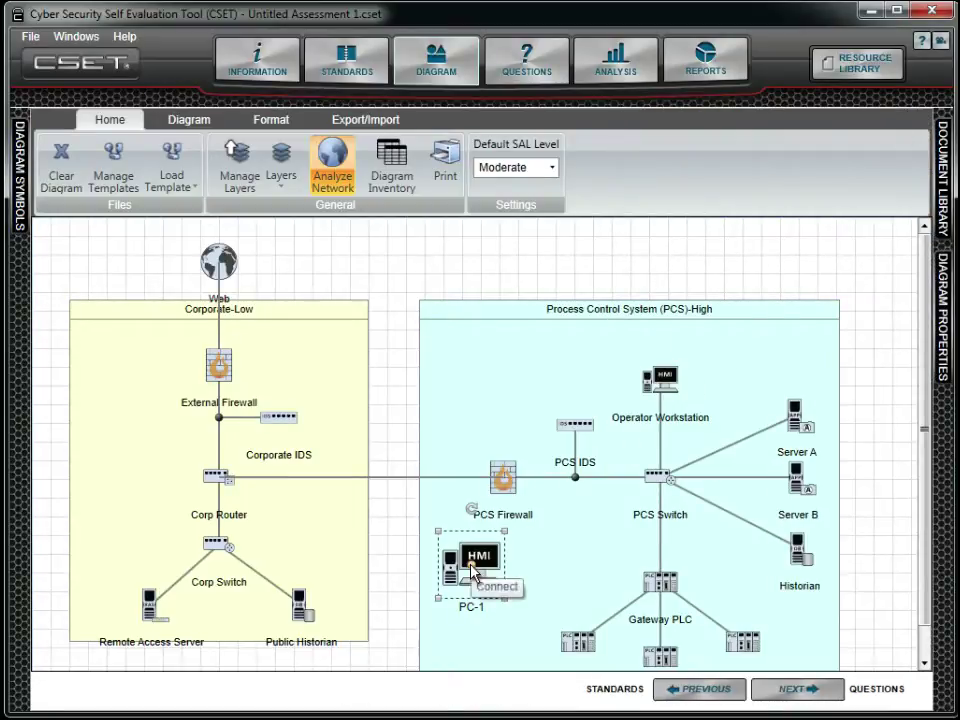
drag(472, 572, 219, 481)
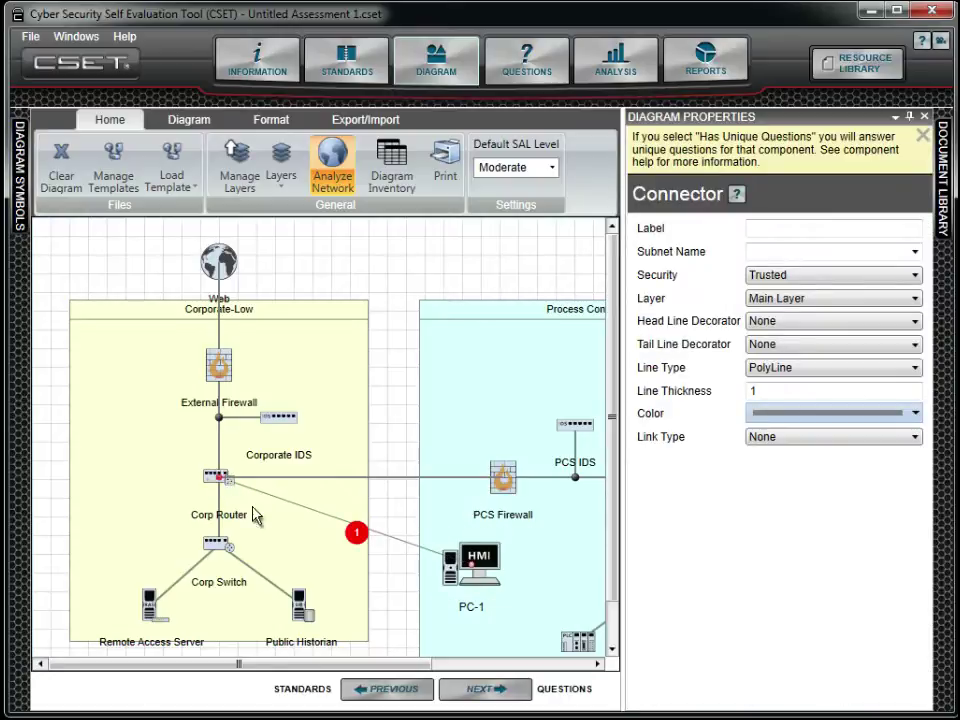
Step: Review and dismiss the cross-zone network deficiency warning, then proceed to the assessment questions
click(359, 538)
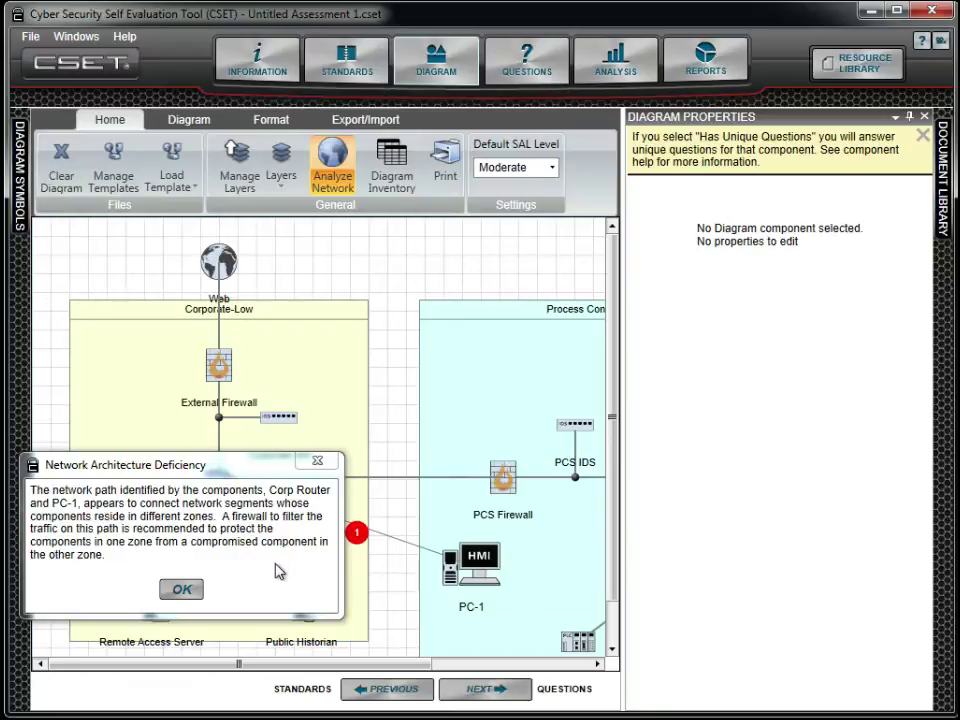
click(181, 590)
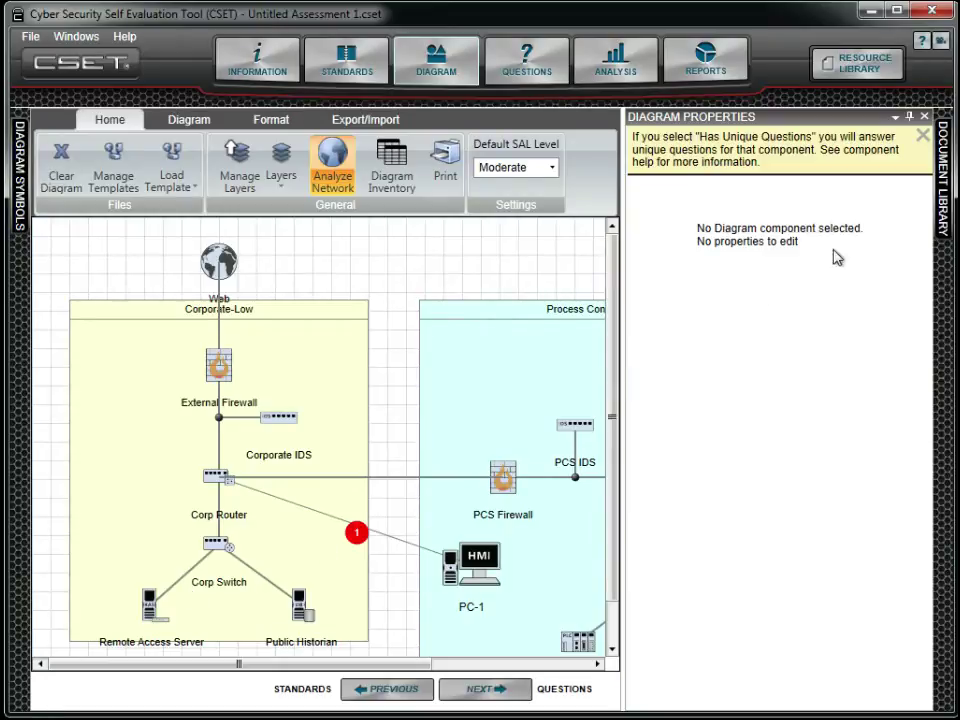
click(909, 116)
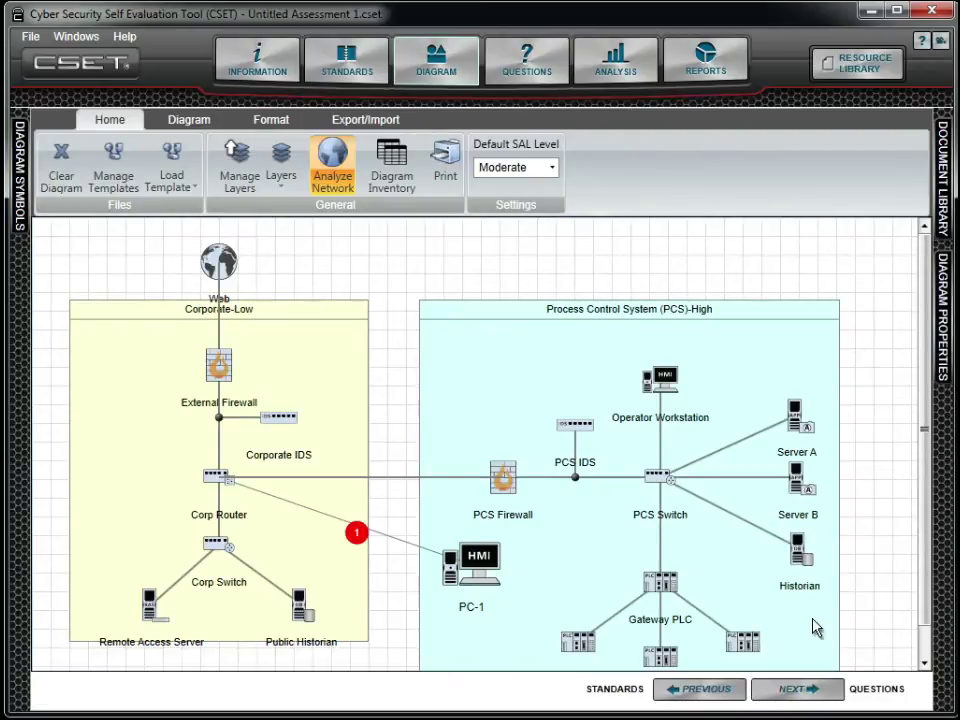
click(816, 689)
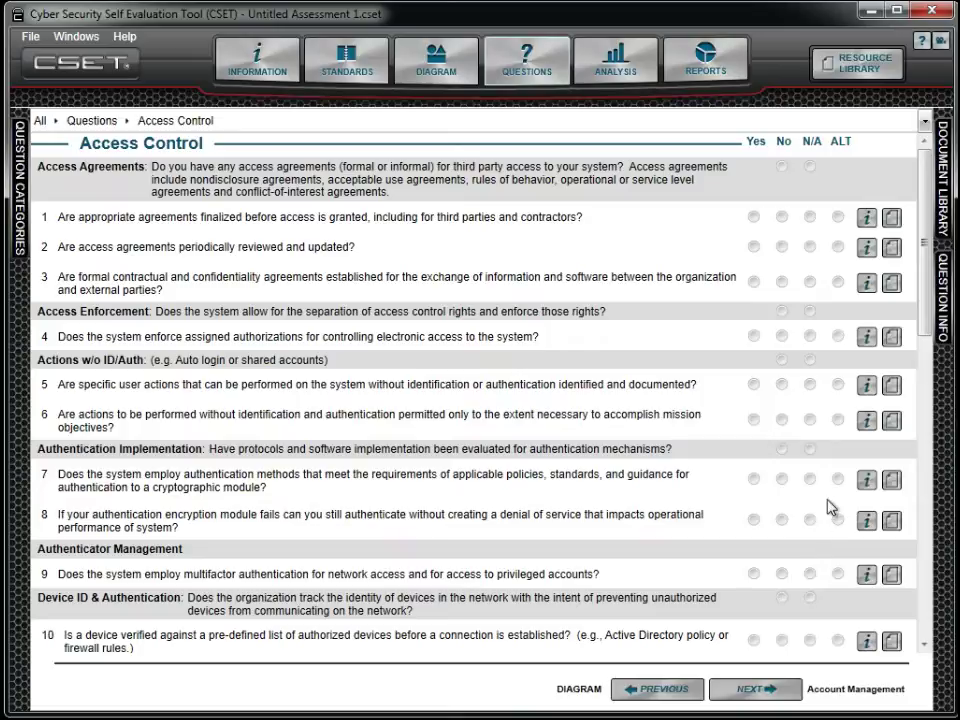
Step: Check Access Control question 6's reference info, then open full details for question 7 on cryptographic-module authentication
click(866, 421)
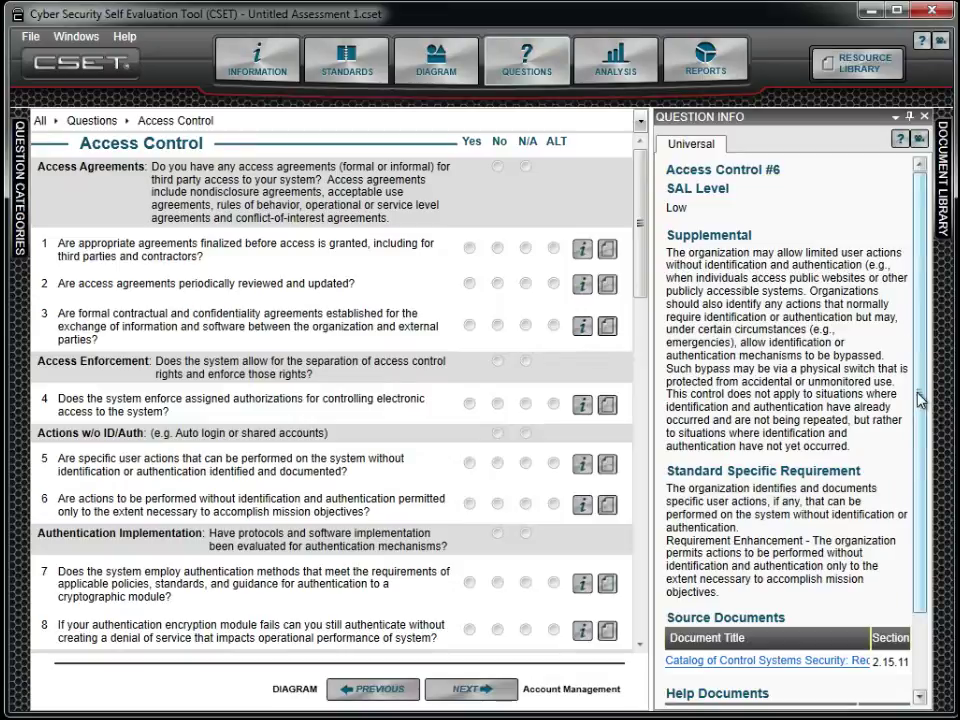
drag(917, 396, 917, 475)
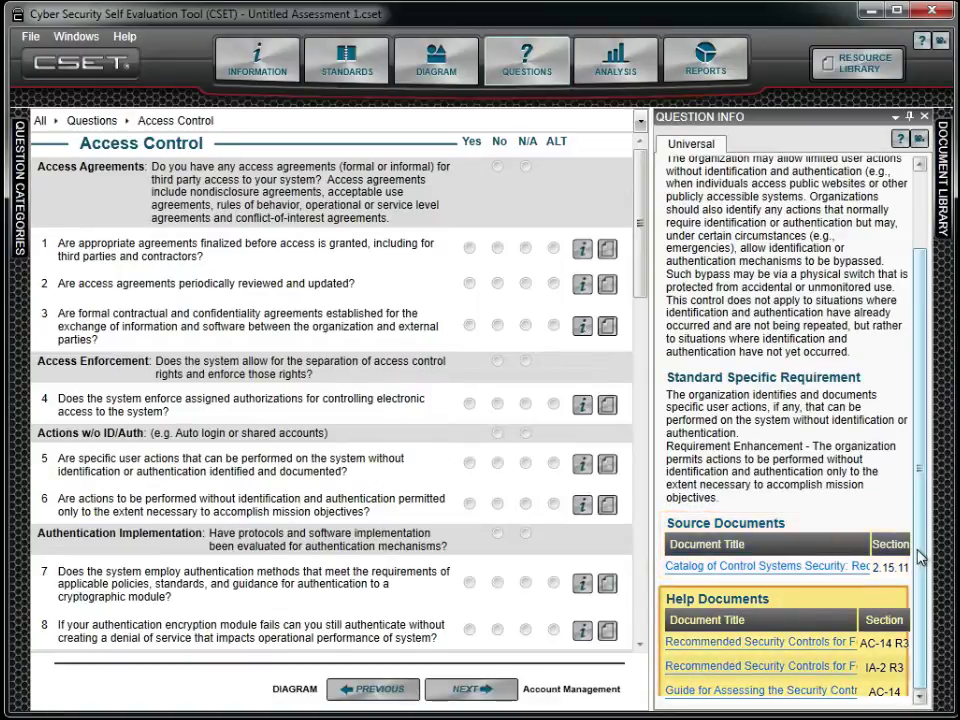
click(909, 116)
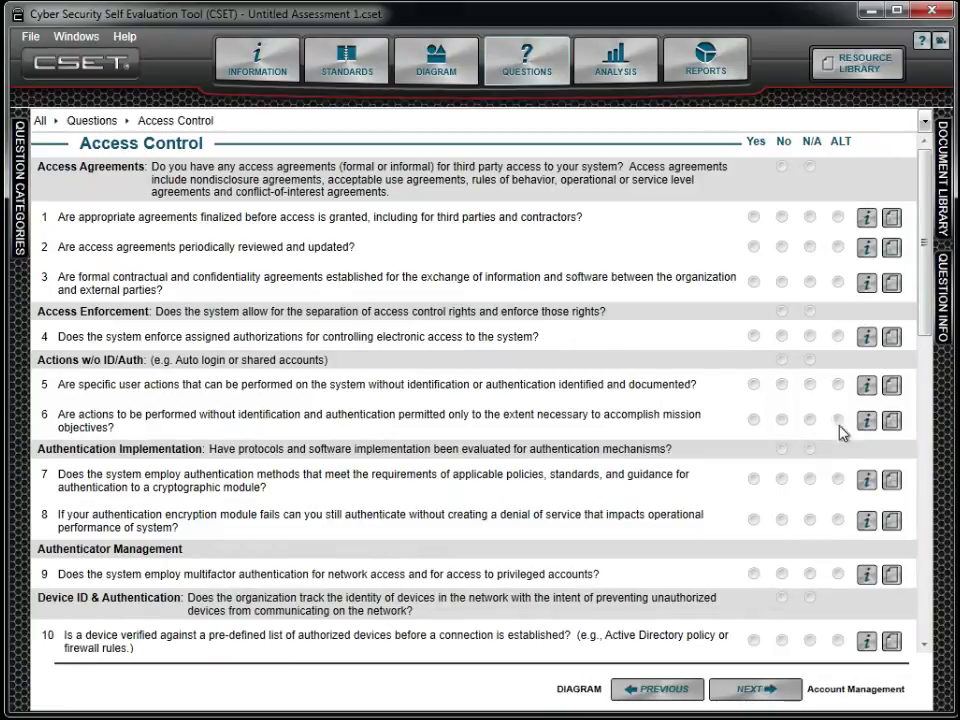
click(843, 481)
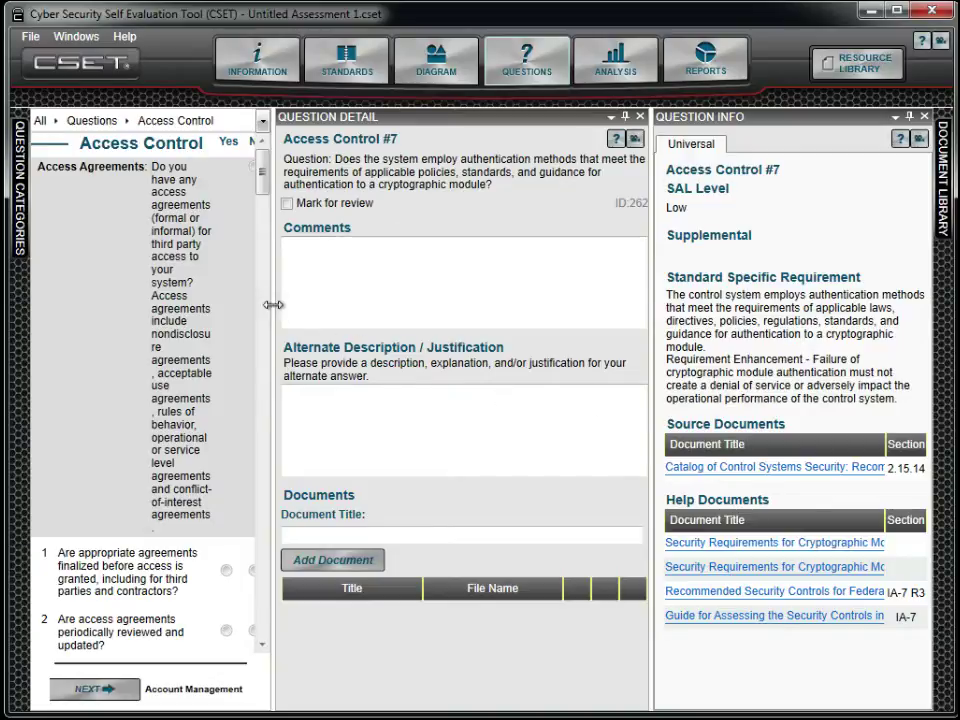
Step: Widen the questions list and filter it to the Component Defaults Boundary Protection category
drag(272, 304, 295, 304)
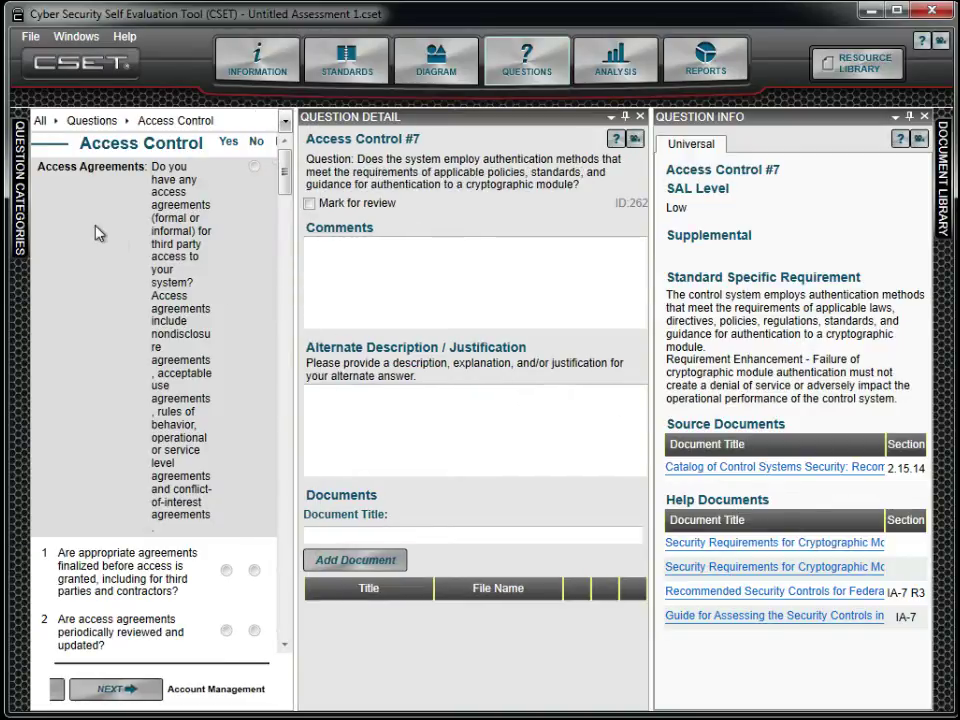
mouse_move(18, 175)
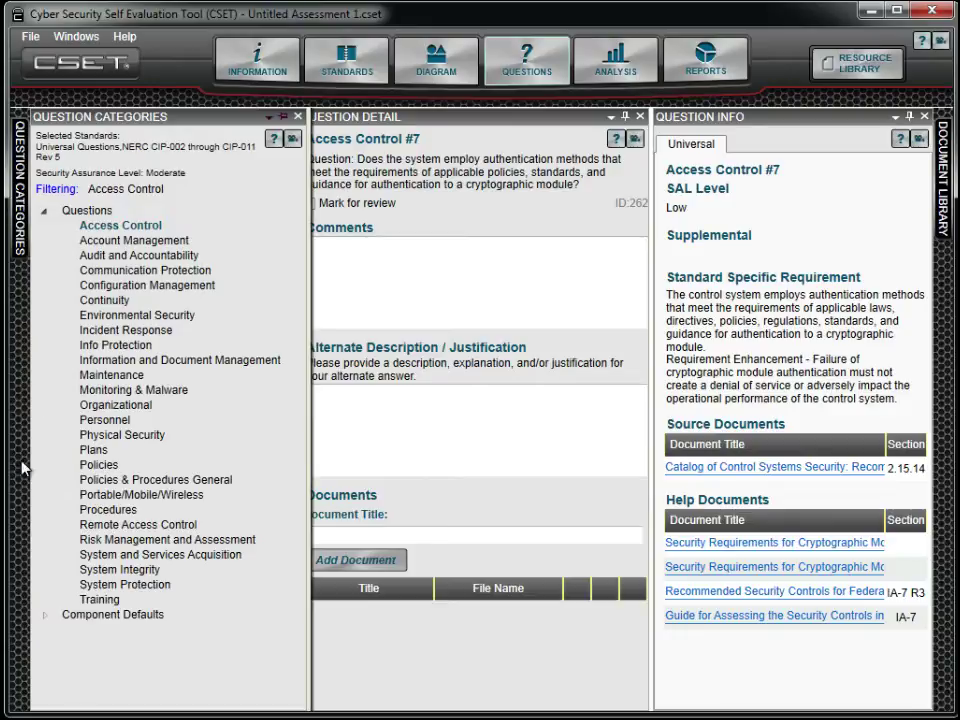
click(47, 616)
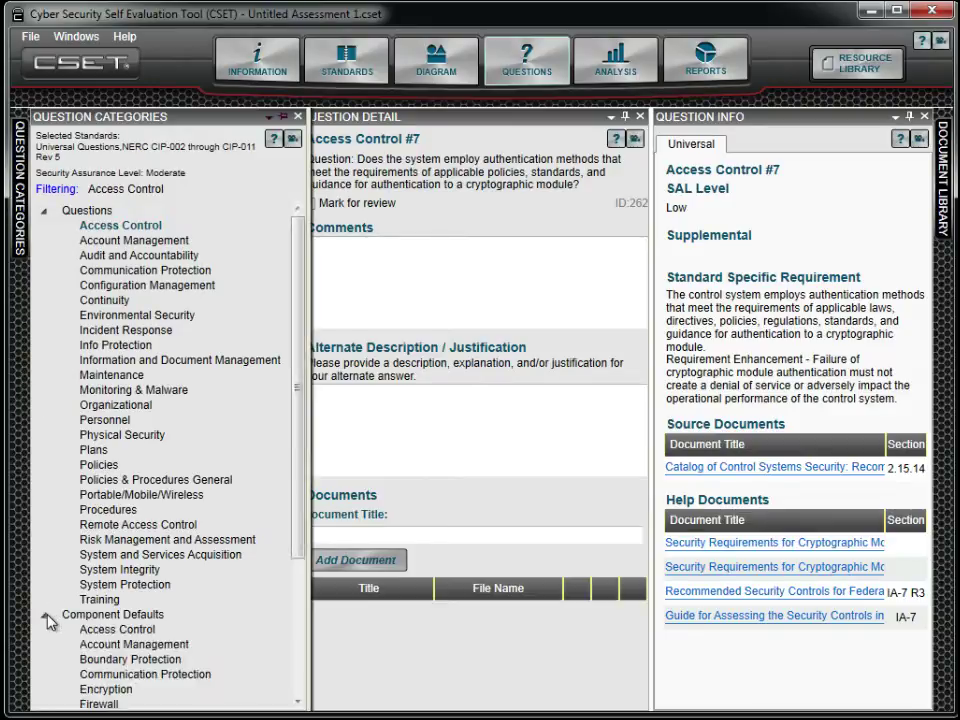
click(103, 662)
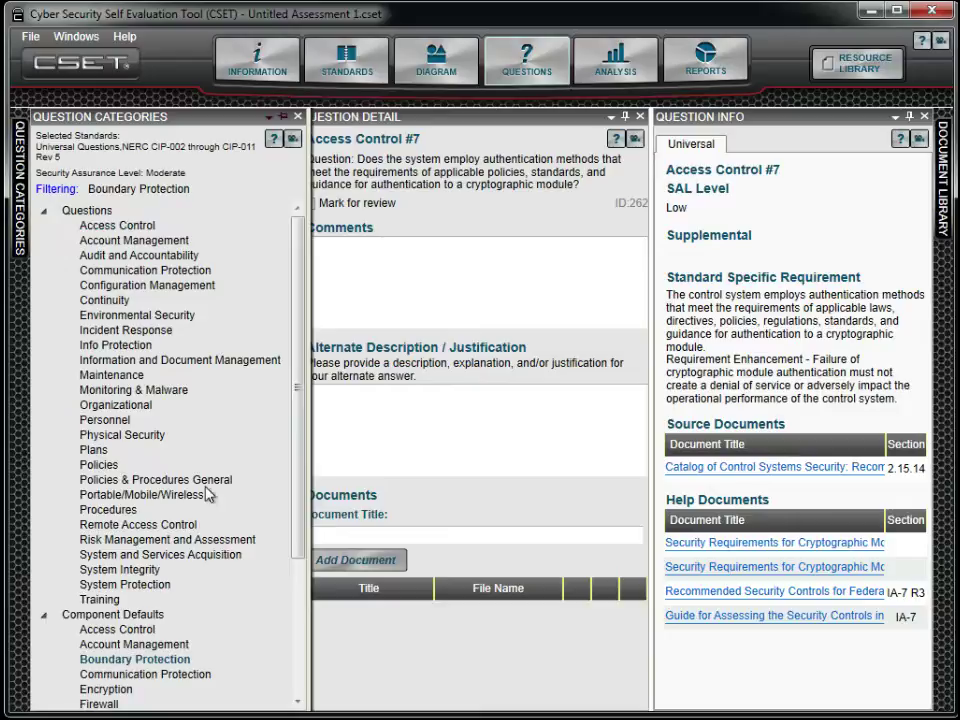
Step: Answer No to placing public facing servers in a DMZ and bring up the DB Server answer overrides
click(622, 117)
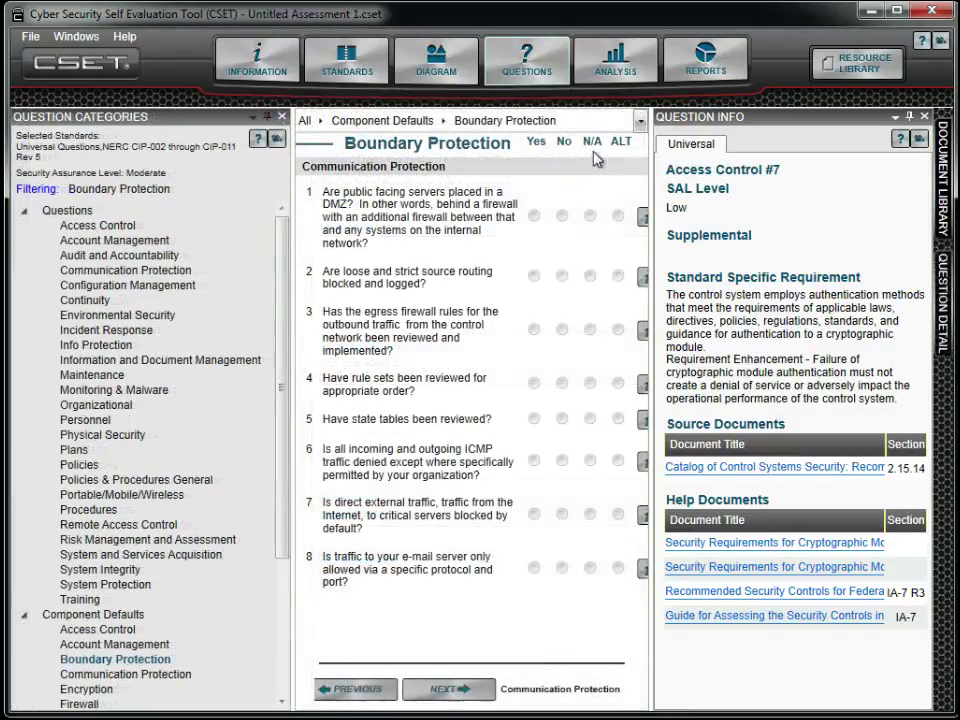
click(562, 216)
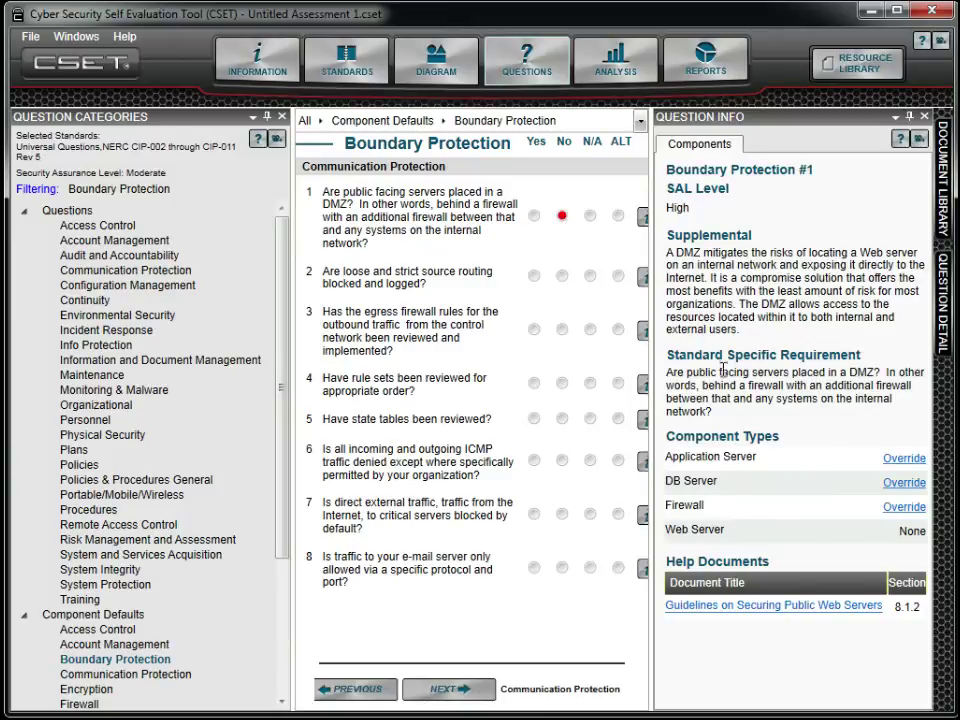
click(895, 484)
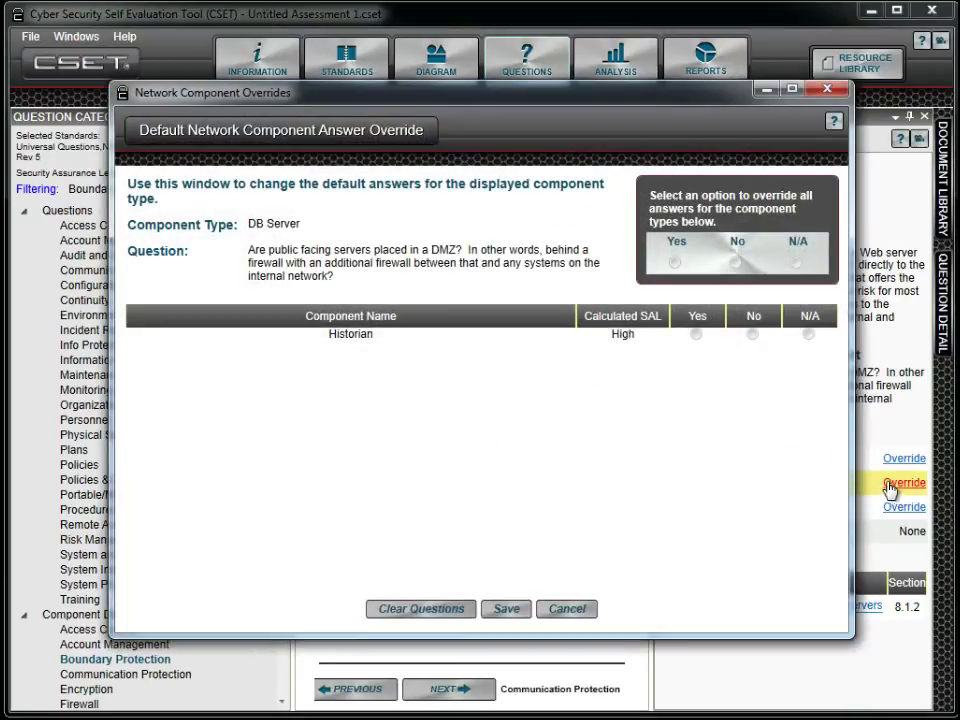
Step: Override and save the Historian's answer as Yes, then open the Analysis dashboard charts
click(697, 335)
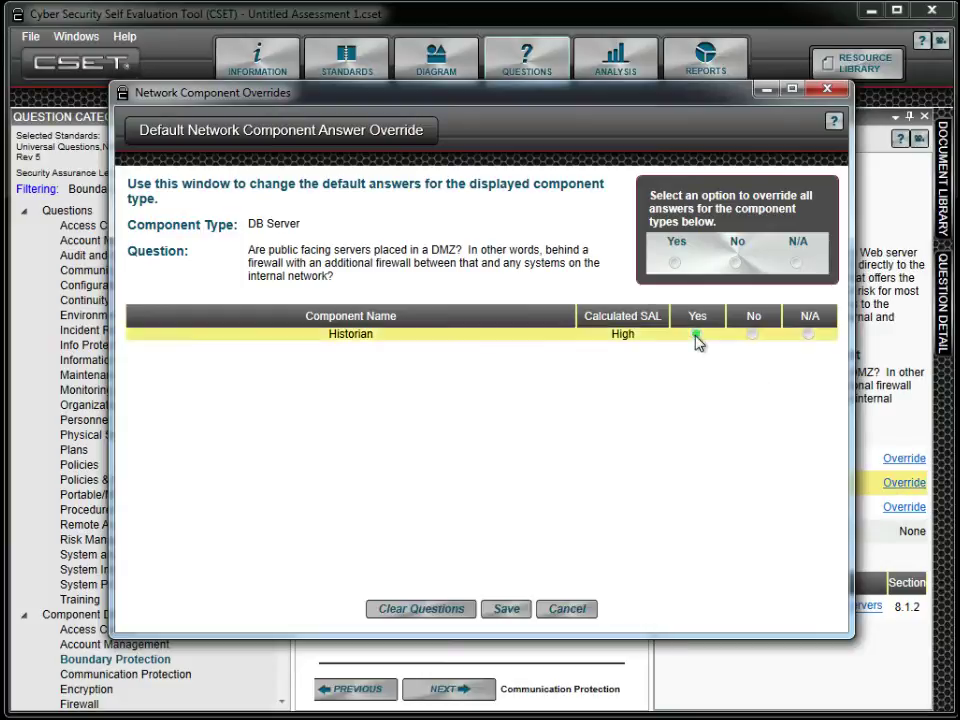
click(510, 610)
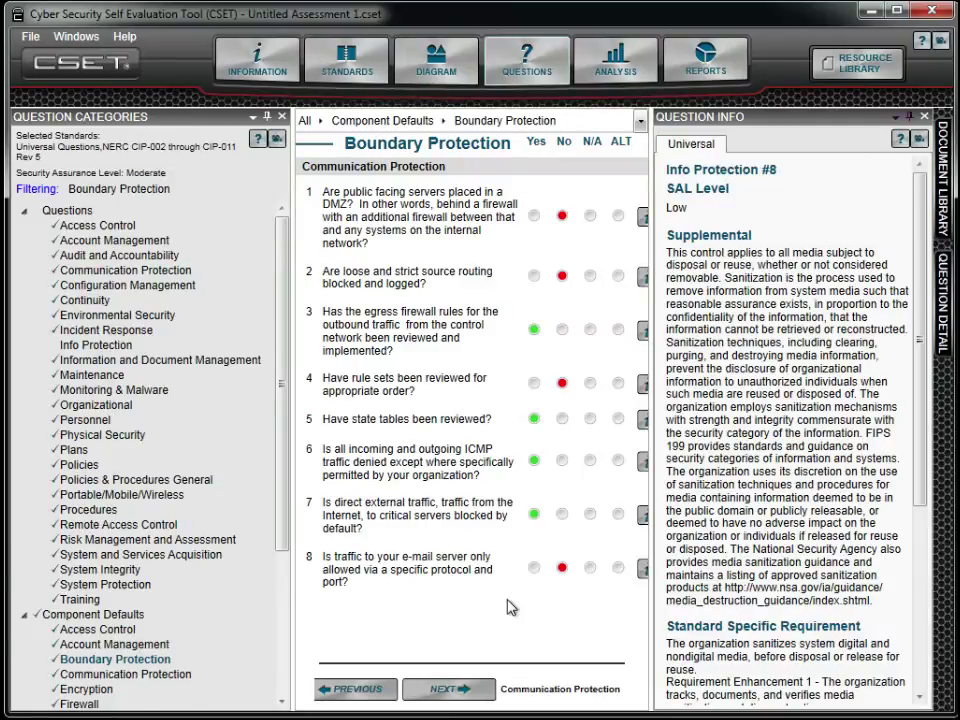
click(650, 58)
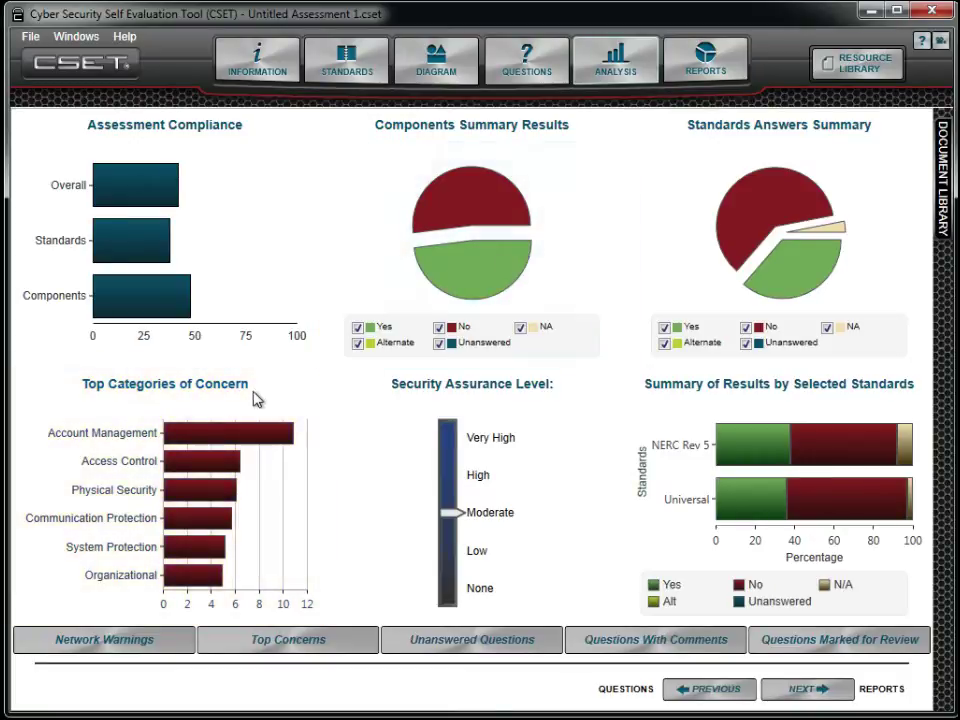
click(193, 392)
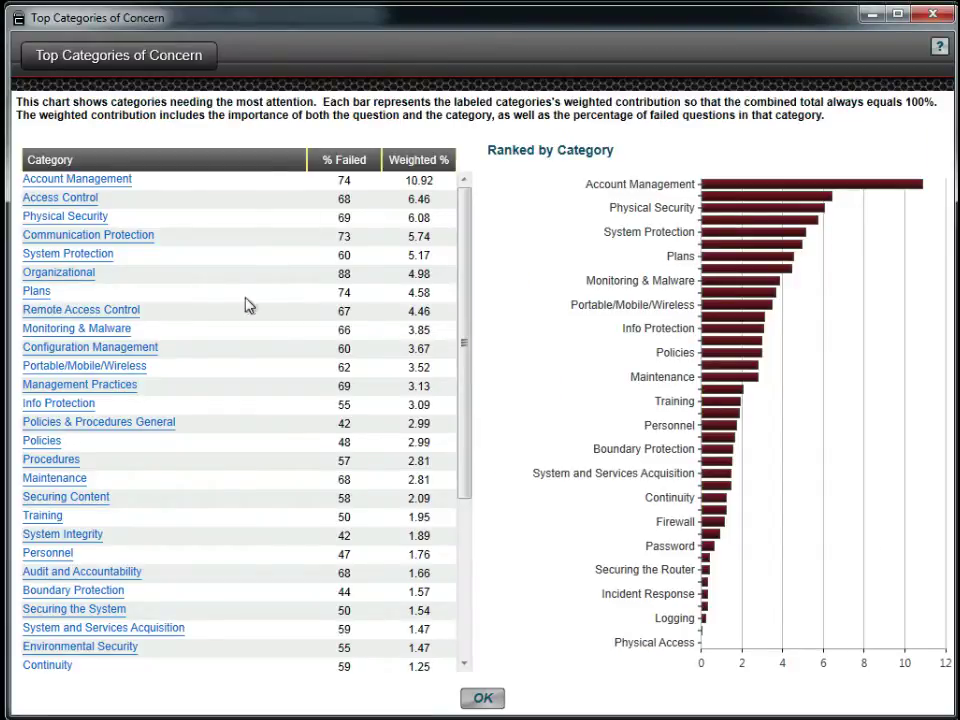
click(80, 540)
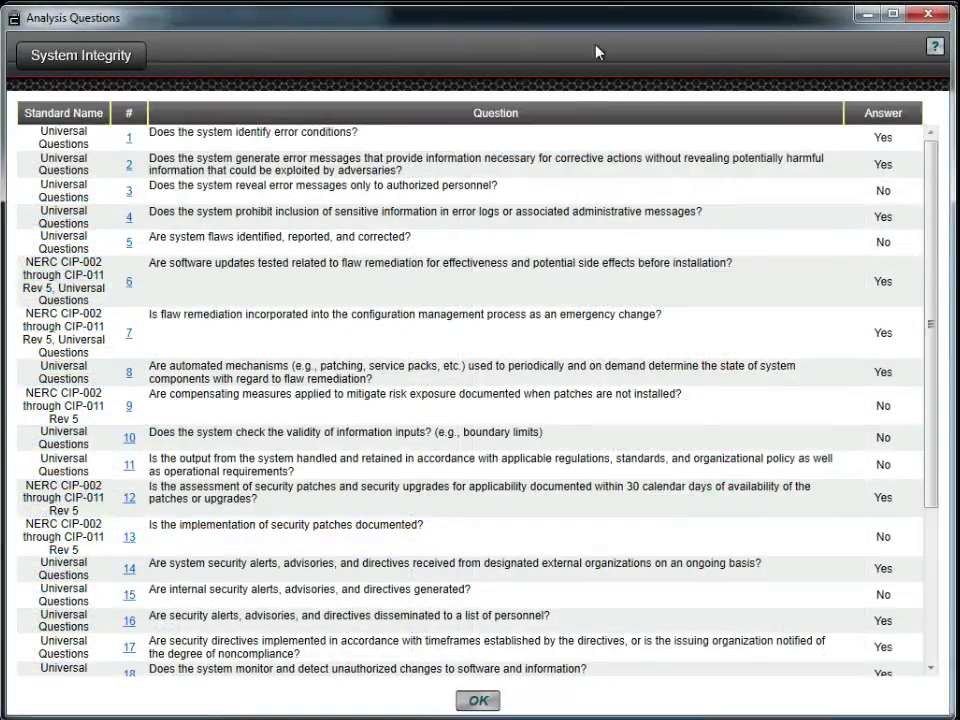
click(478, 700)
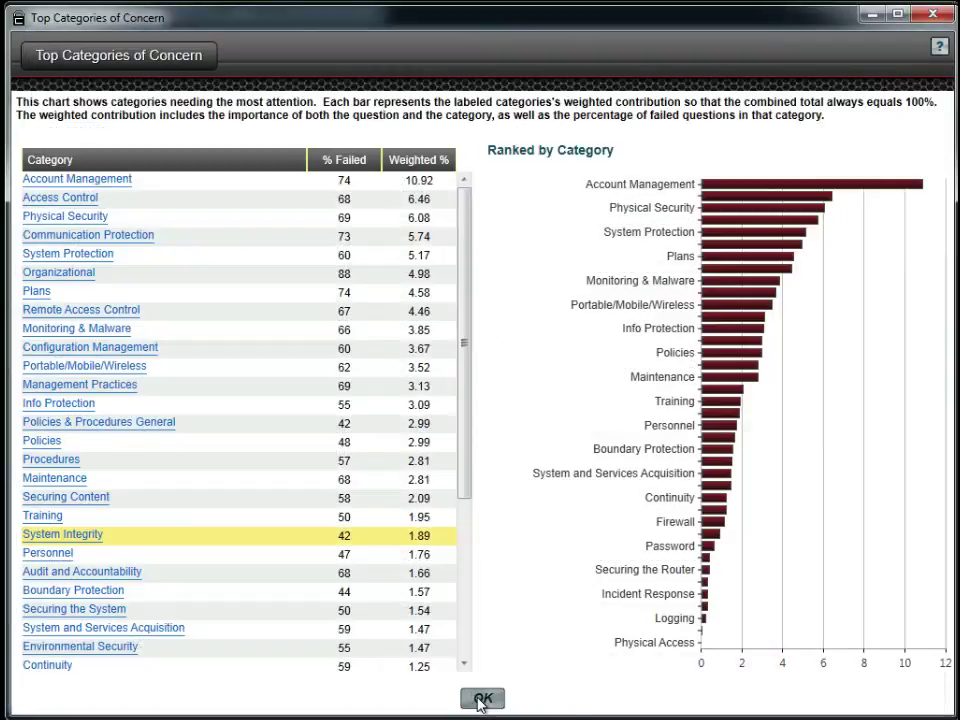
click(481, 700)
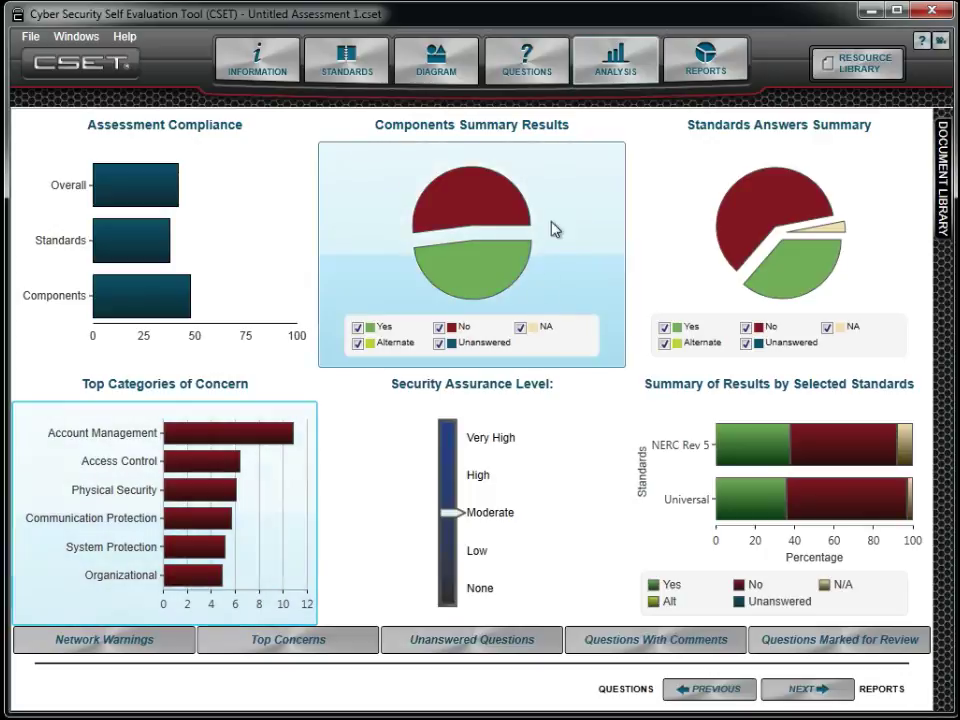
click(557, 189)
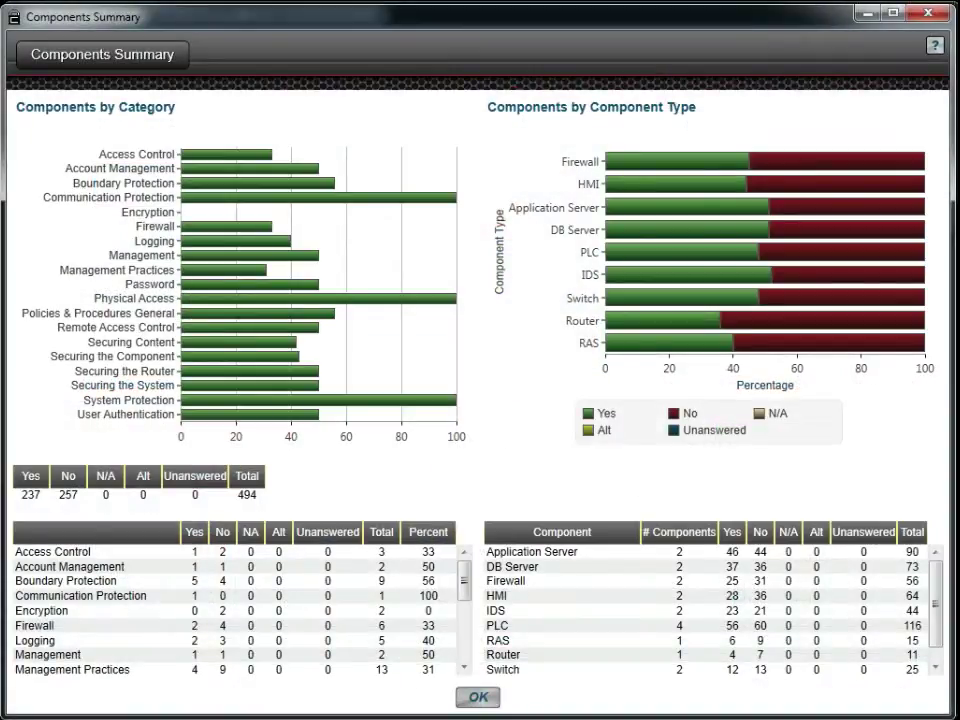
click(477, 697)
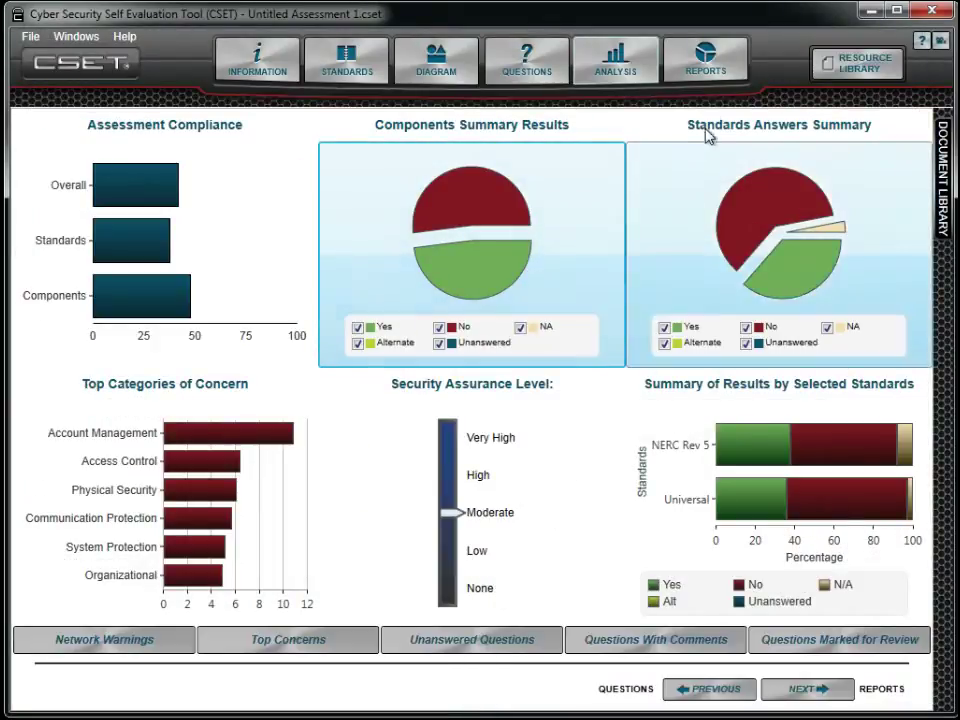
click(725, 65)
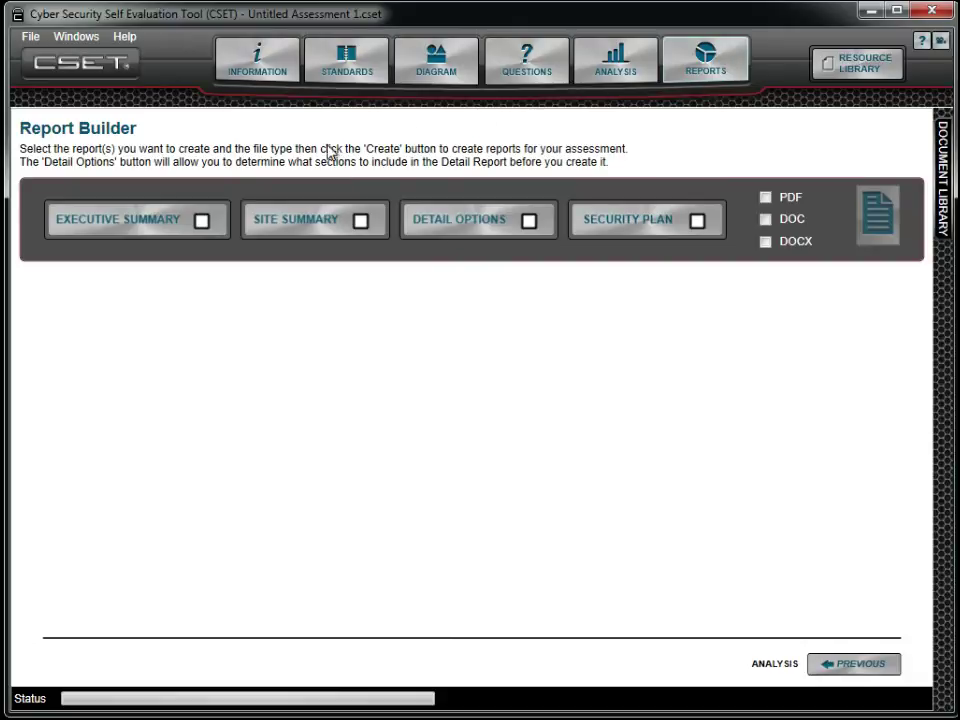
Step: Create the Executive Summary report in DOCX format
click(204, 224)
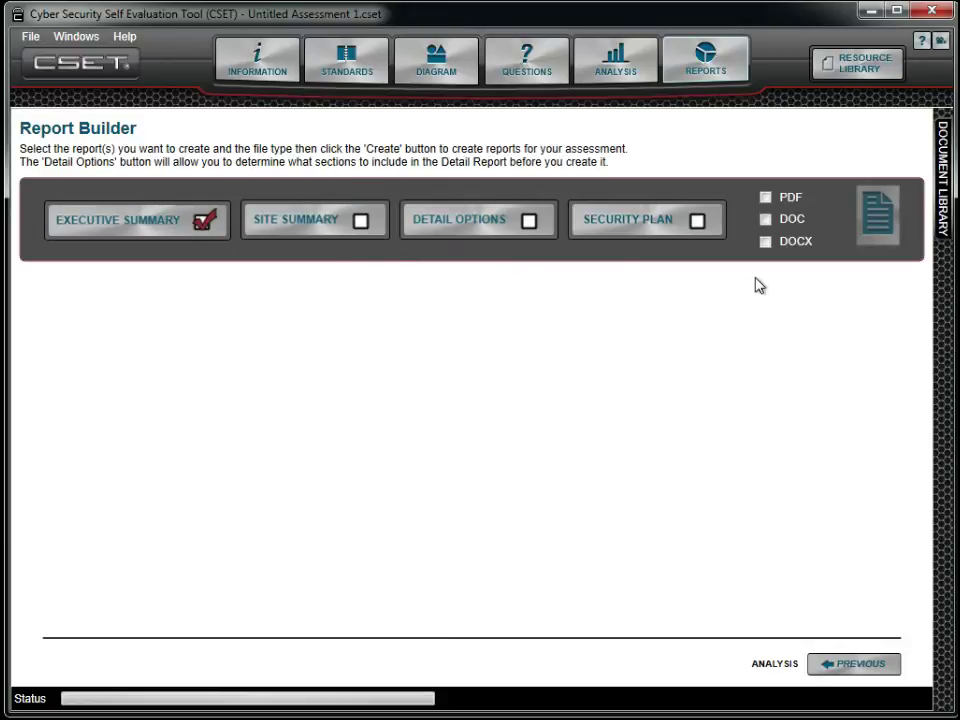
click(765, 242)
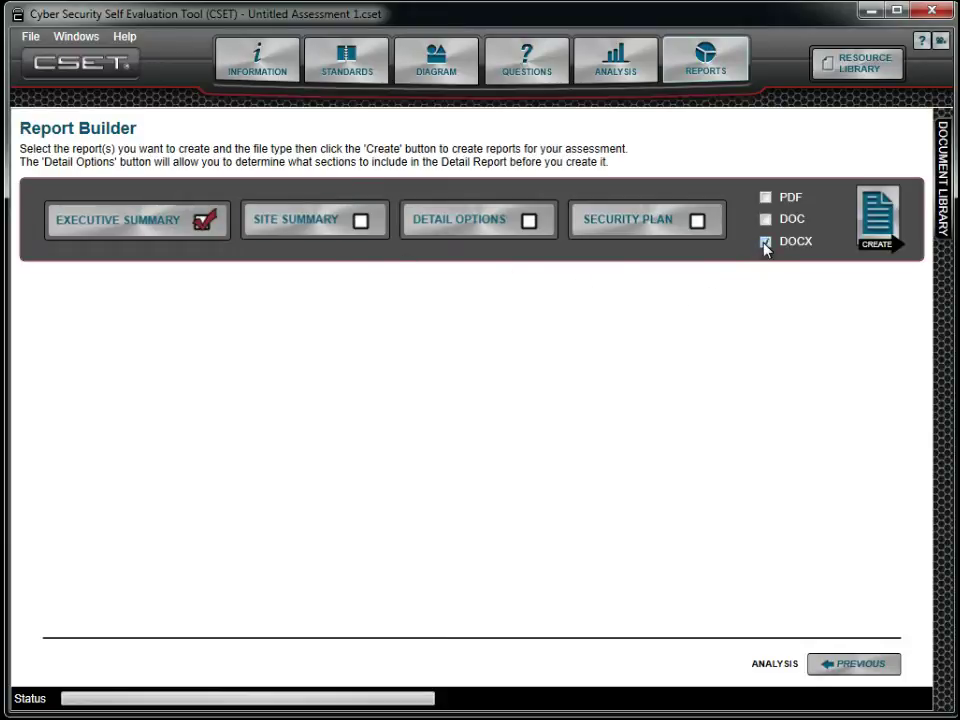
click(880, 210)
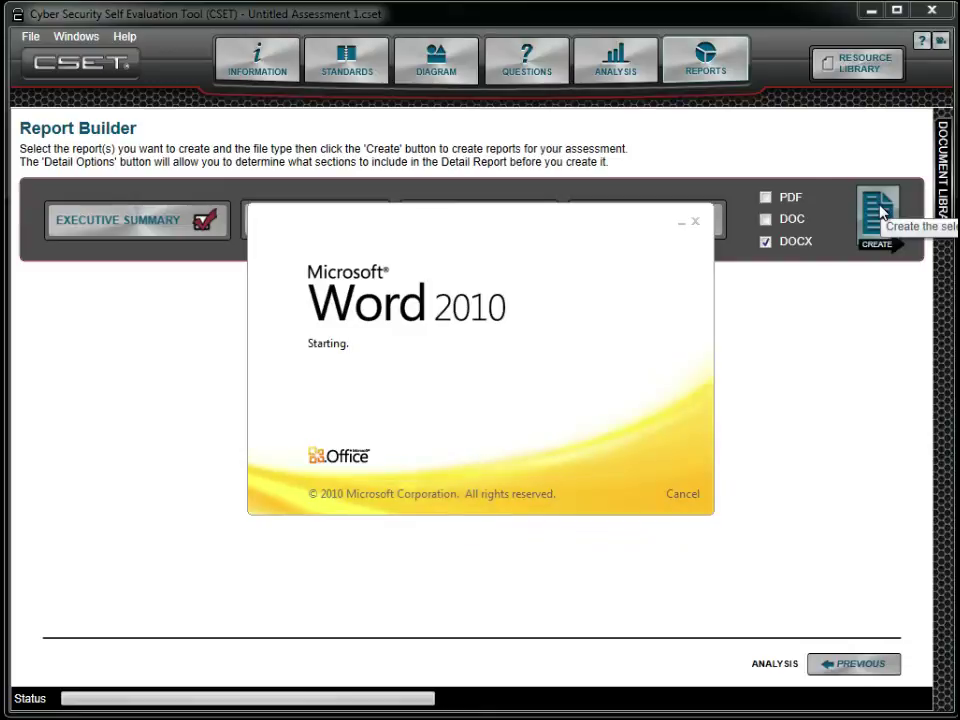
Step: Hide Word's navigation pane, scroll the Executive Report through page 5, and close Word
scroll(746, 333, down, 5)
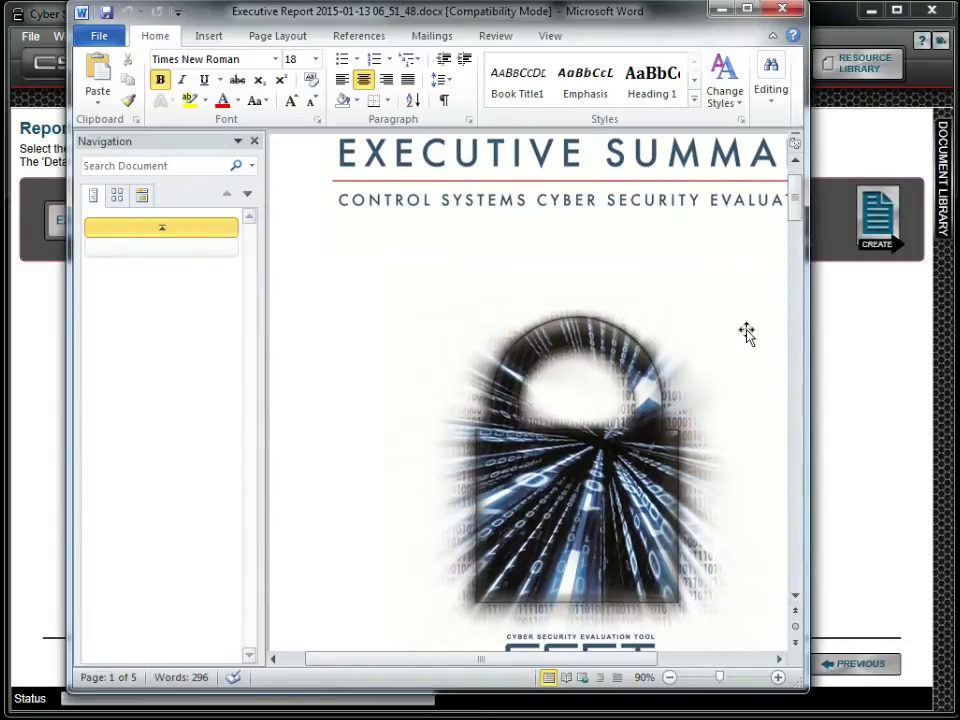
scroll(746, 333, down, 3)
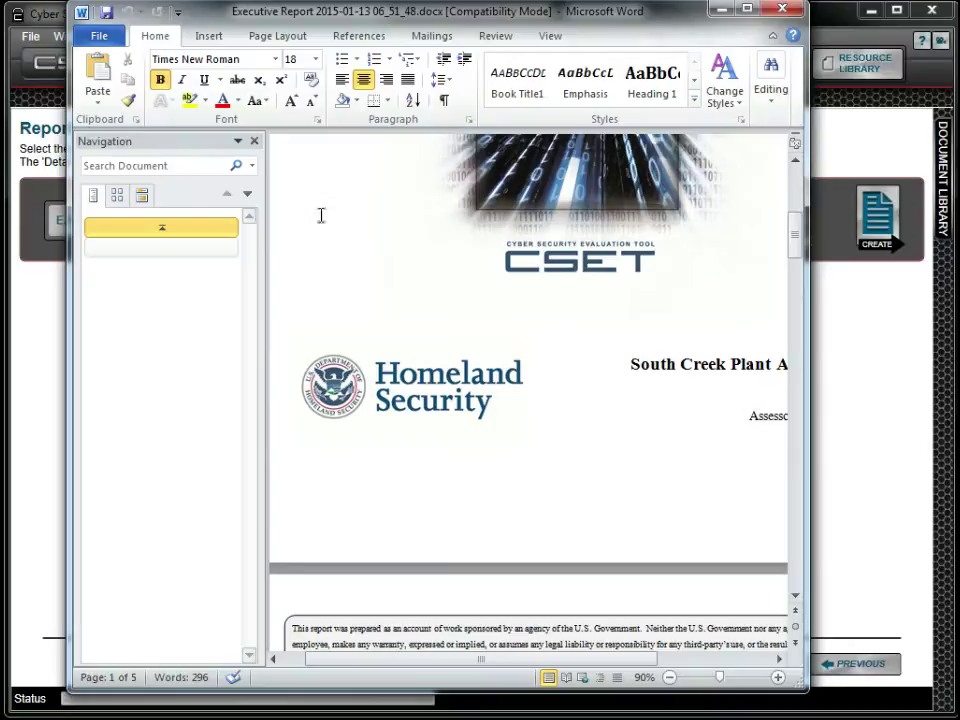
click(255, 146)
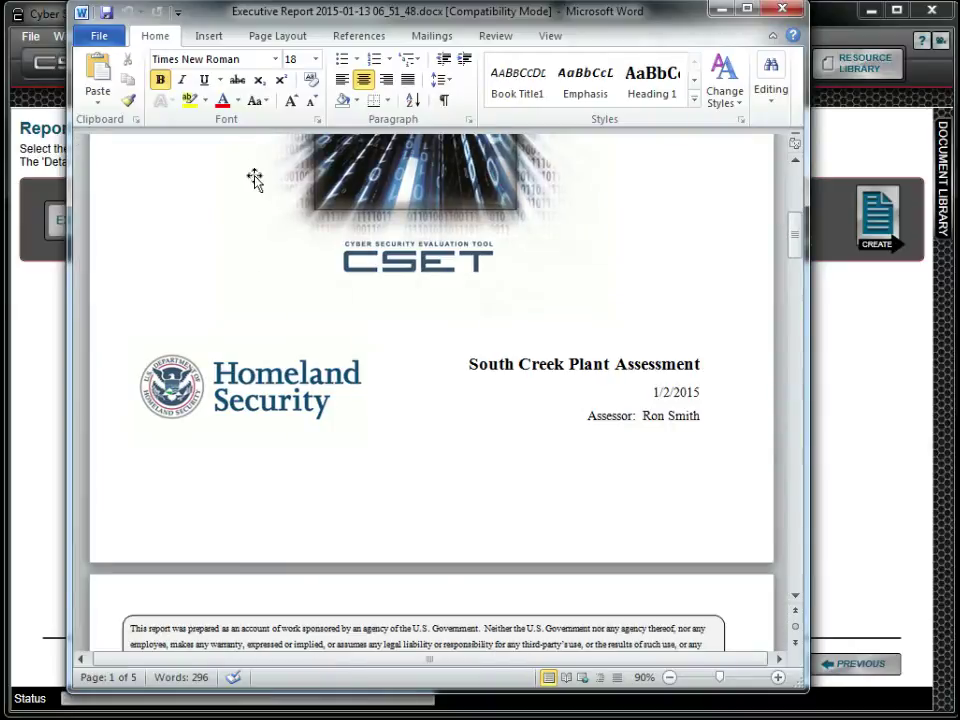
scroll(121, 294, down, 2)
scroll(121, 294, down, 7)
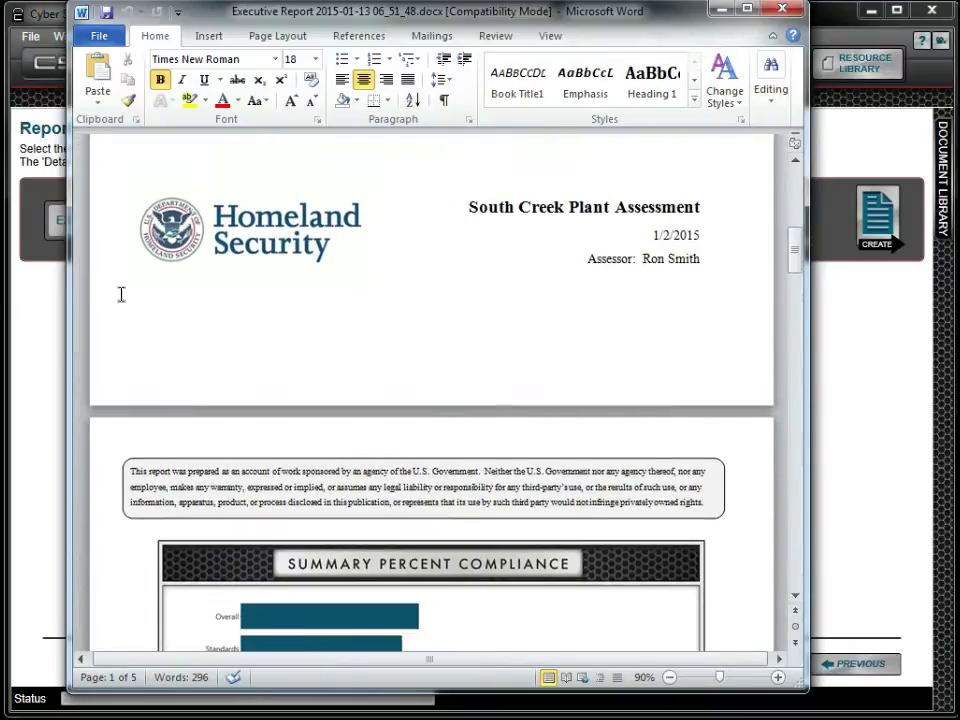
scroll(121, 294, down, 15)
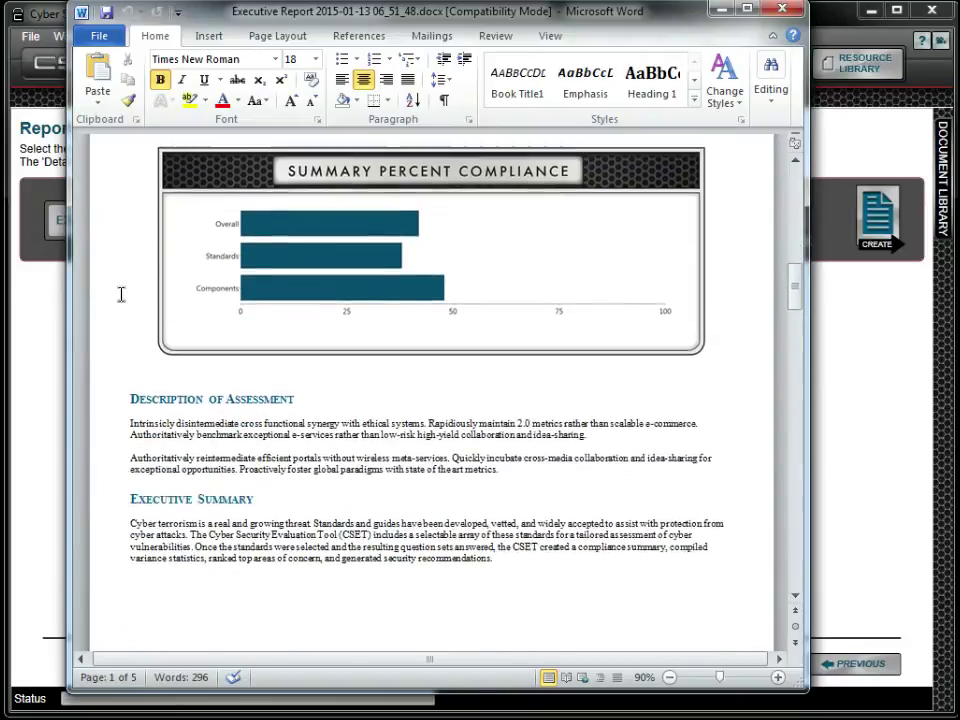
scroll(121, 294, down, 10)
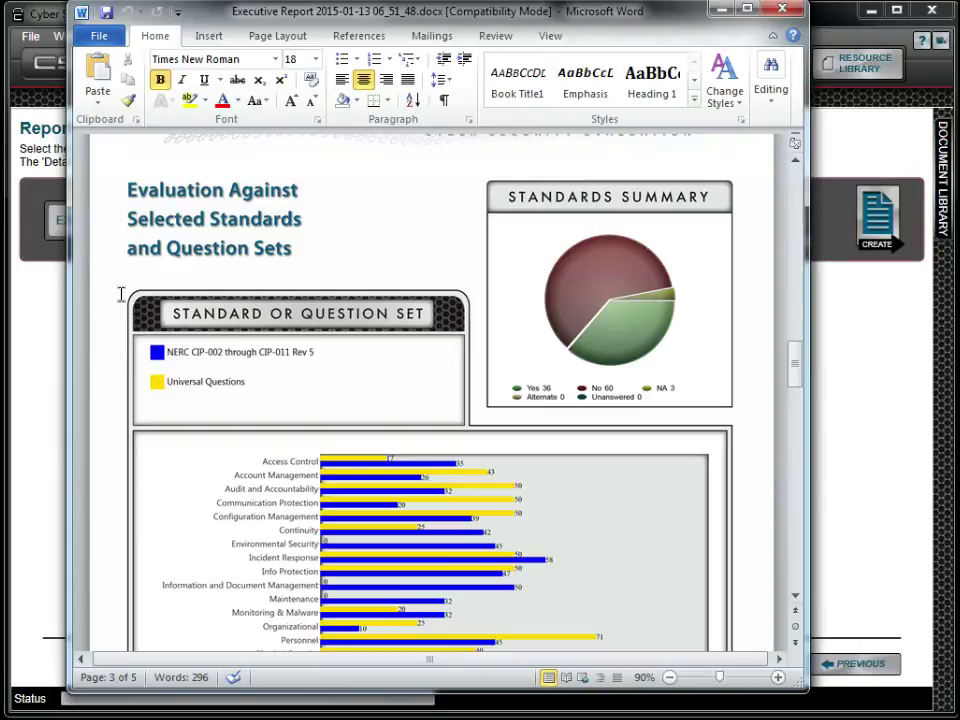
scroll(121, 294, down, 16)
scroll(121, 300, down, 9)
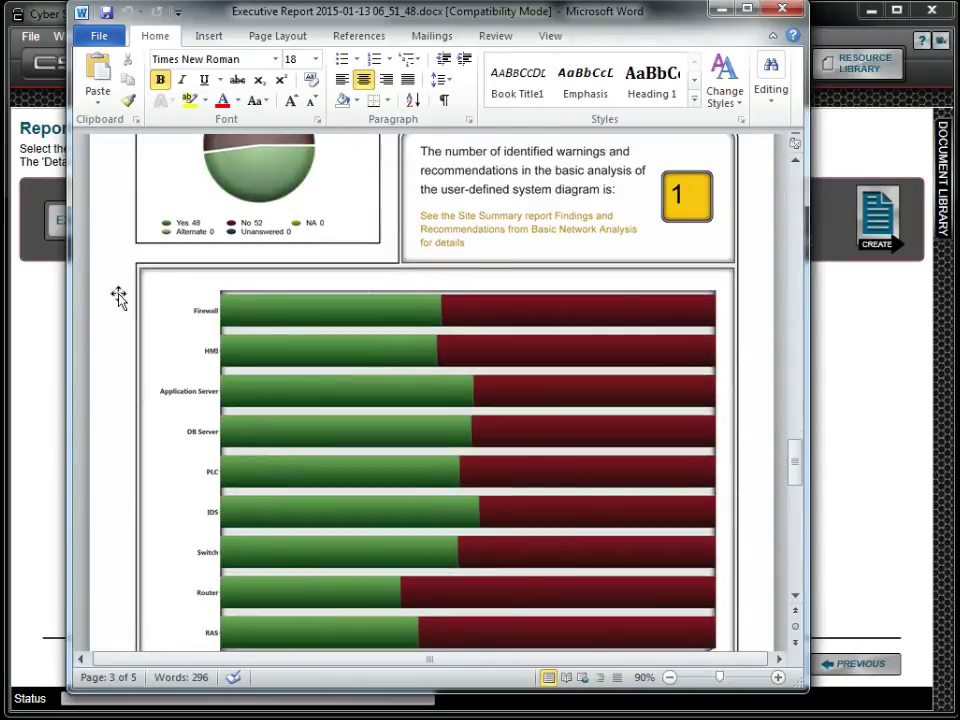
scroll(119, 296, down, 17)
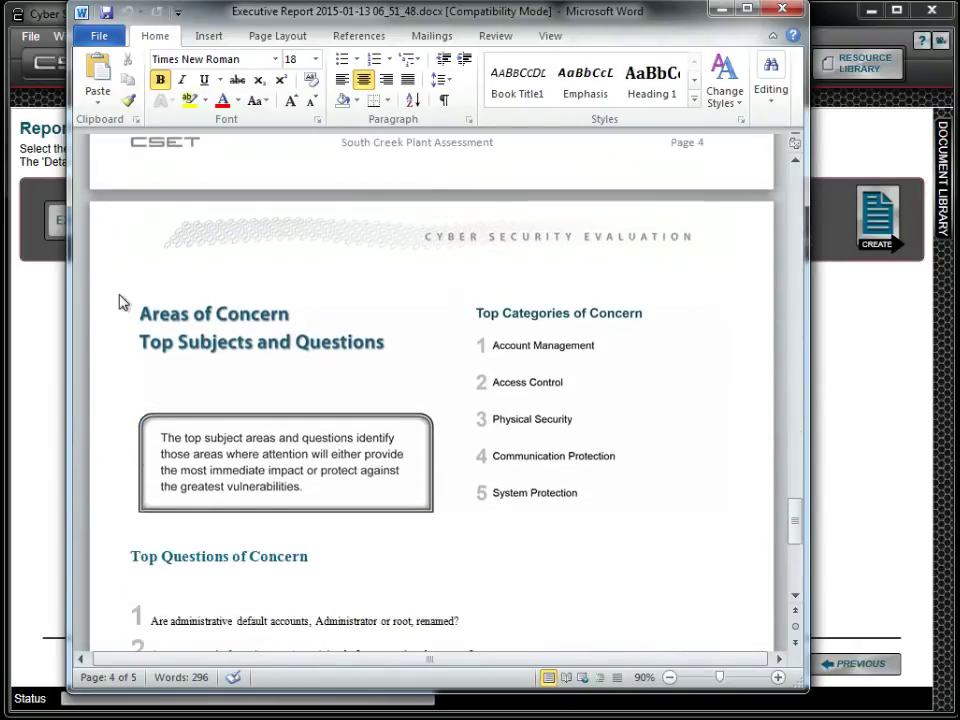
scroll(121, 294, down, 2)
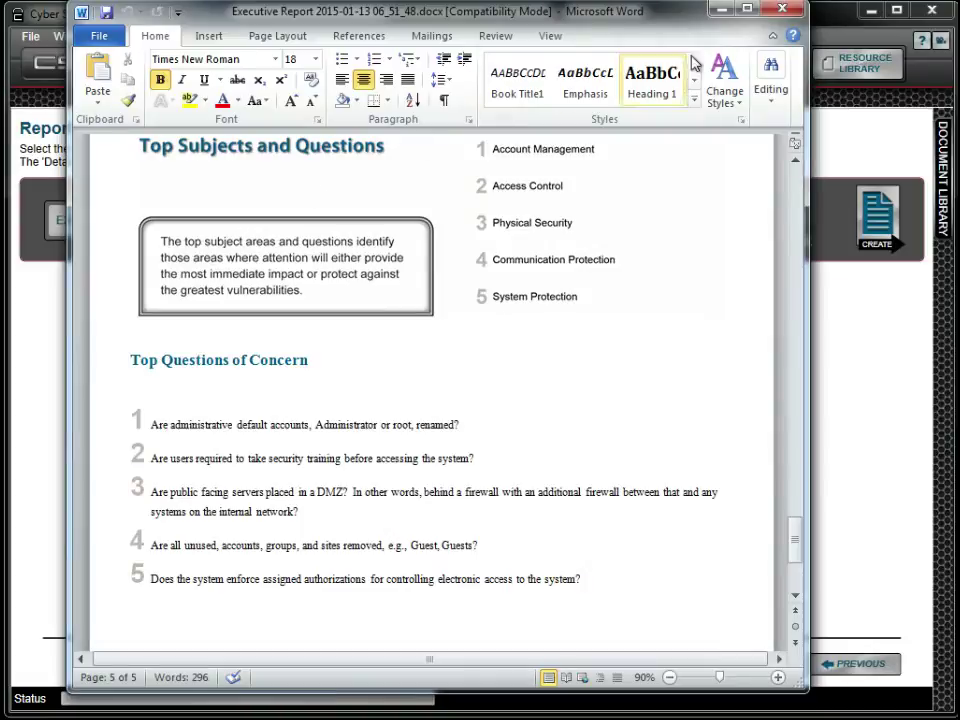
click(782, 11)
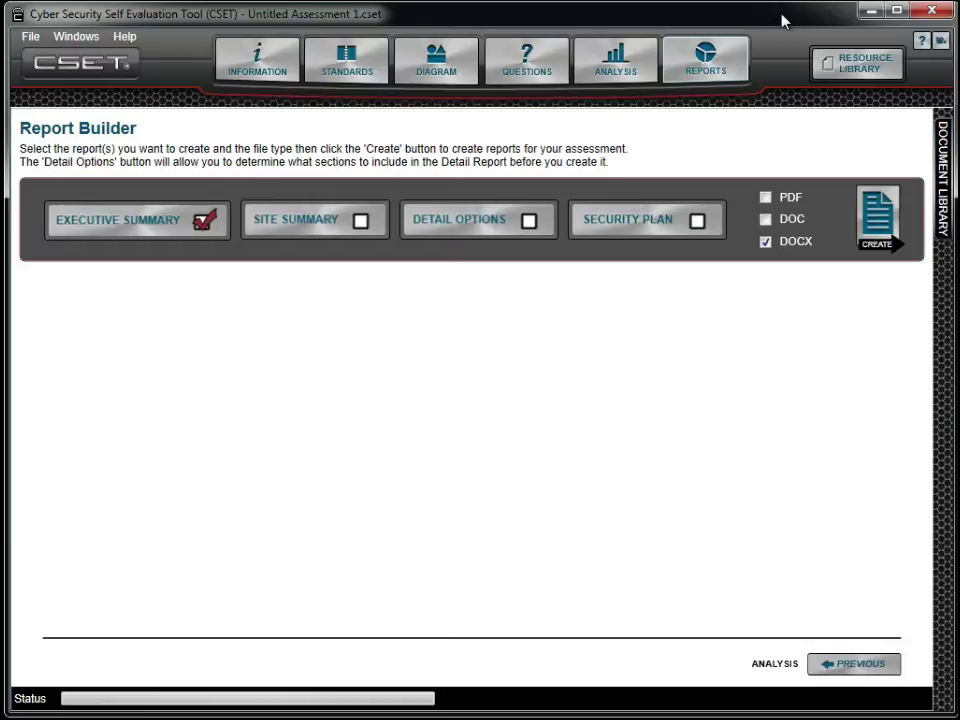
Step: View NIST SP800-53 Rev 3 - Security Controls under Standards > Information Technology Specific Standards
click(852, 63)
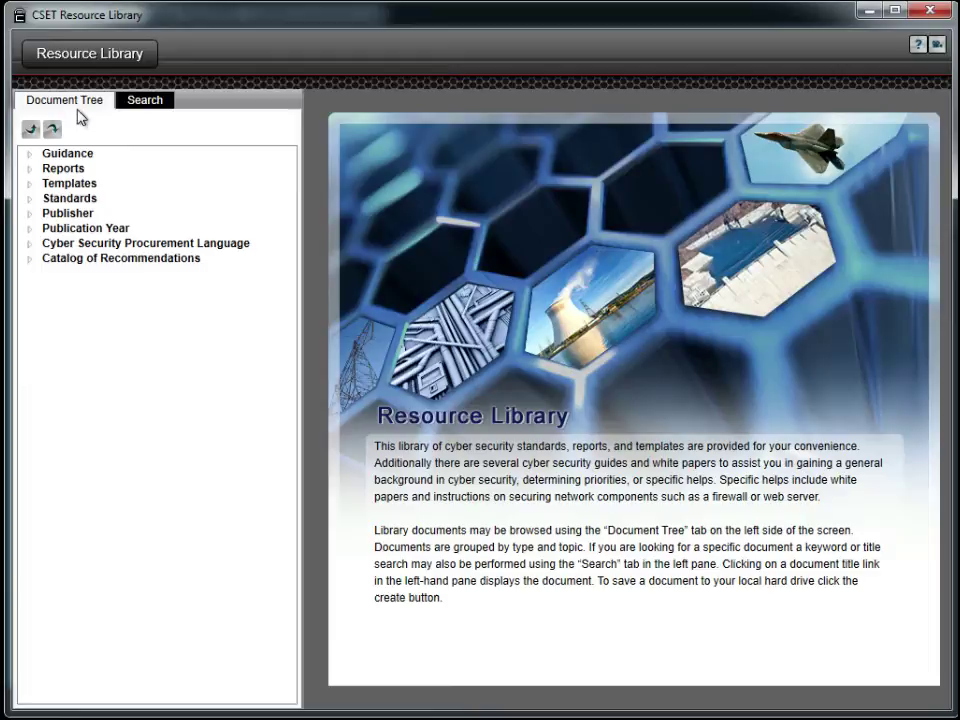
click(28, 199)
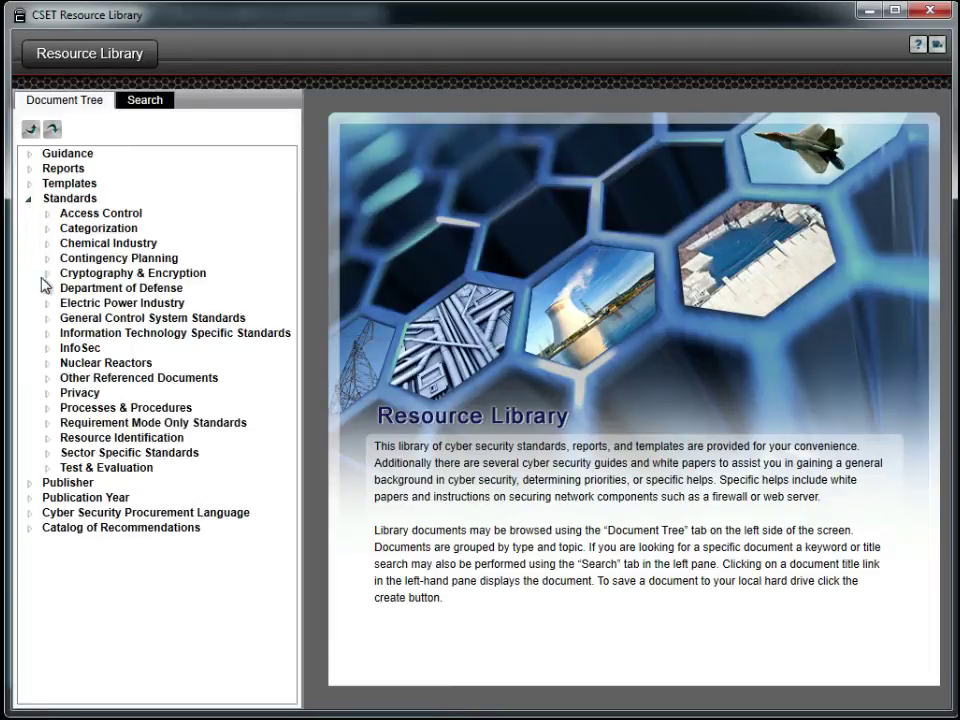
click(48, 334)
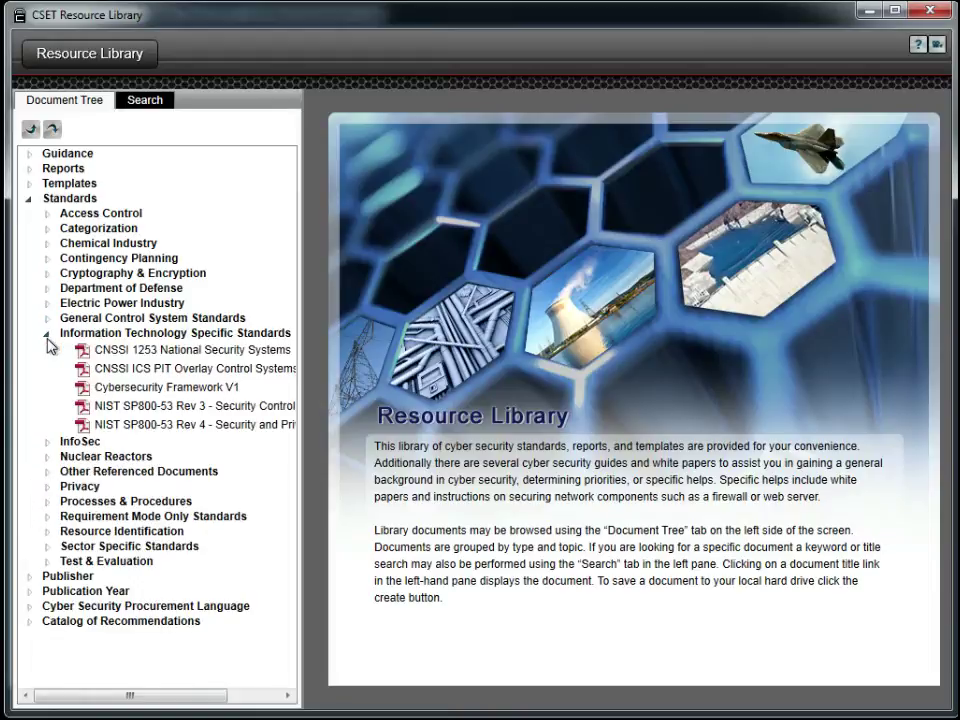
click(84, 417)
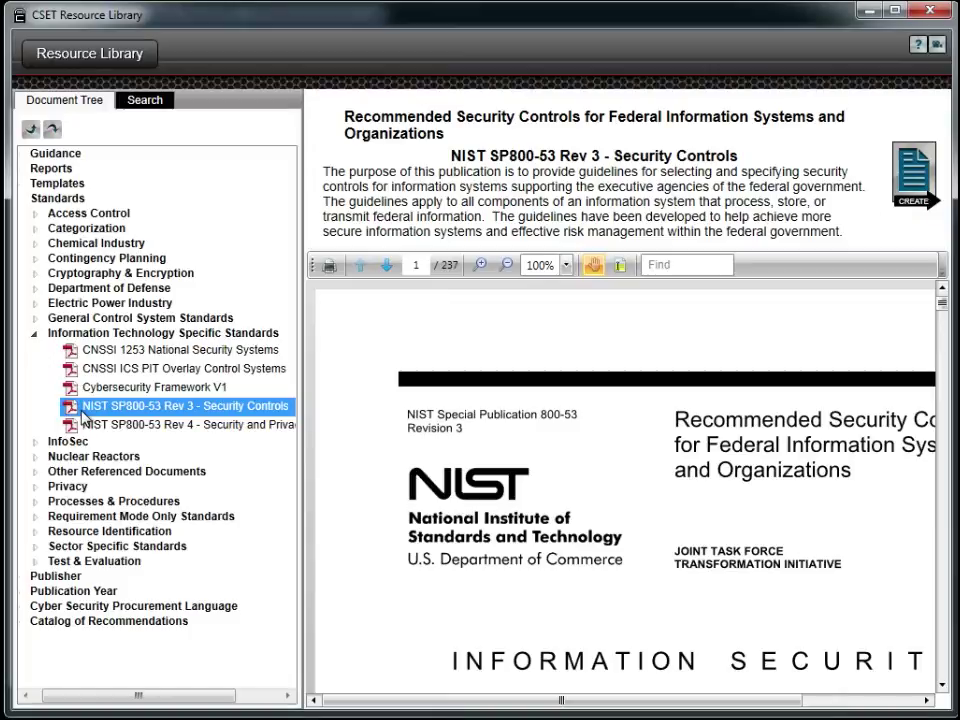
Step: Collapse Standards and open Procurement Language > System Hardening > Removal of Unnecessary Services and Programs
click(35, 336)
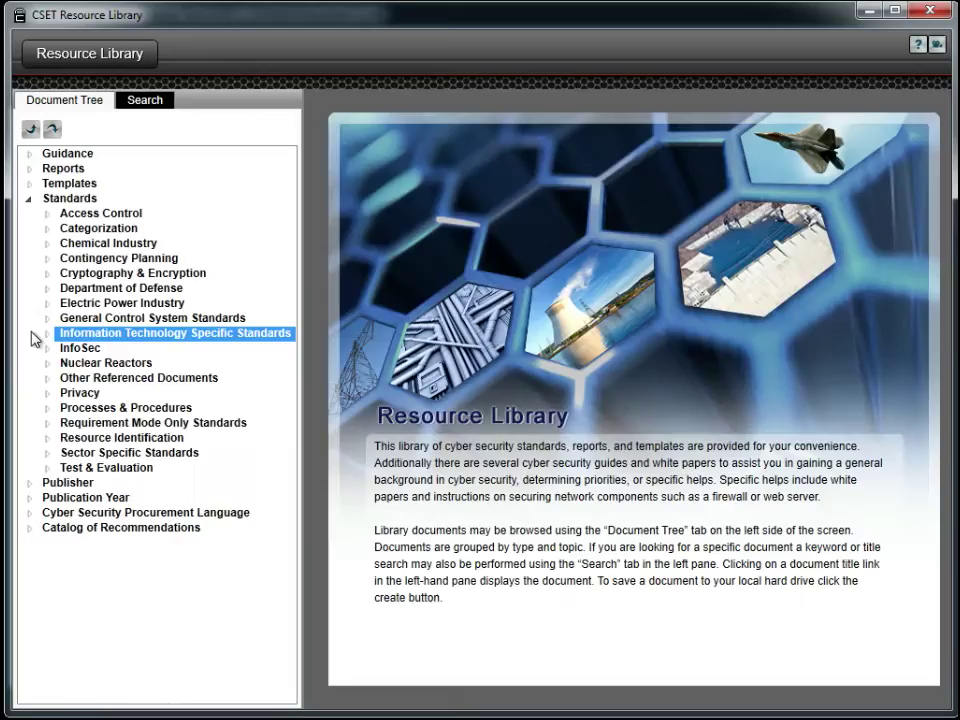
click(27, 199)
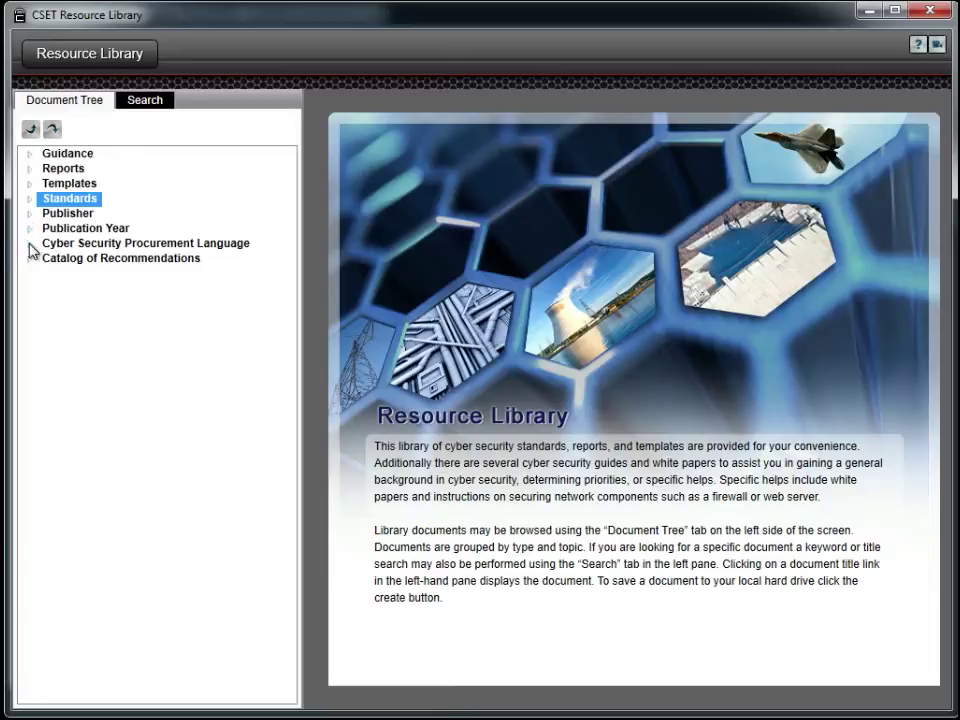
click(30, 244)
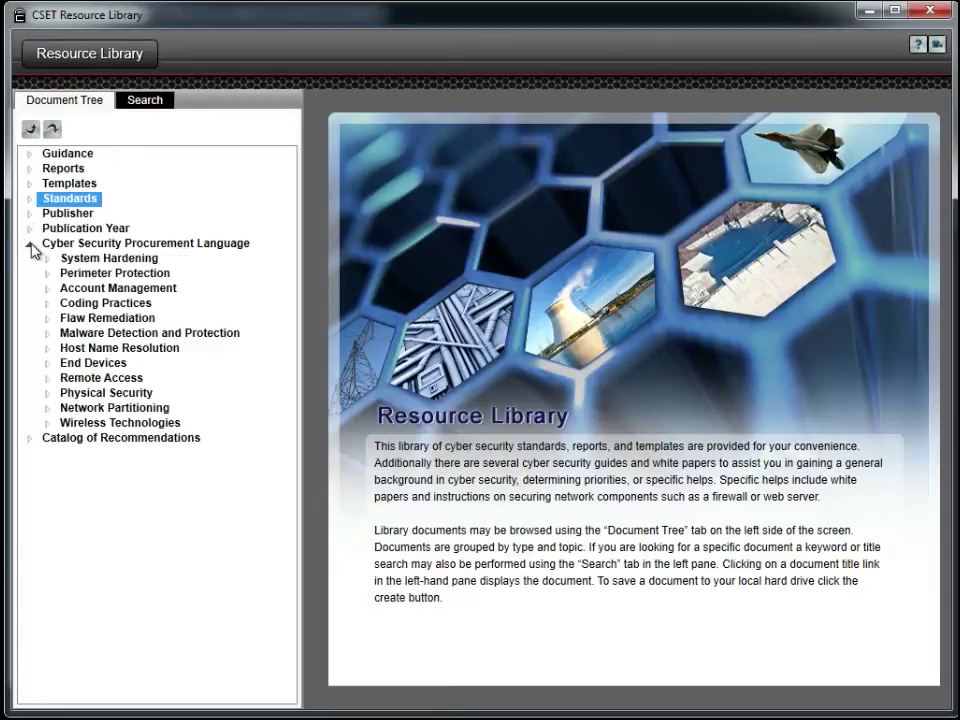
click(47, 260)
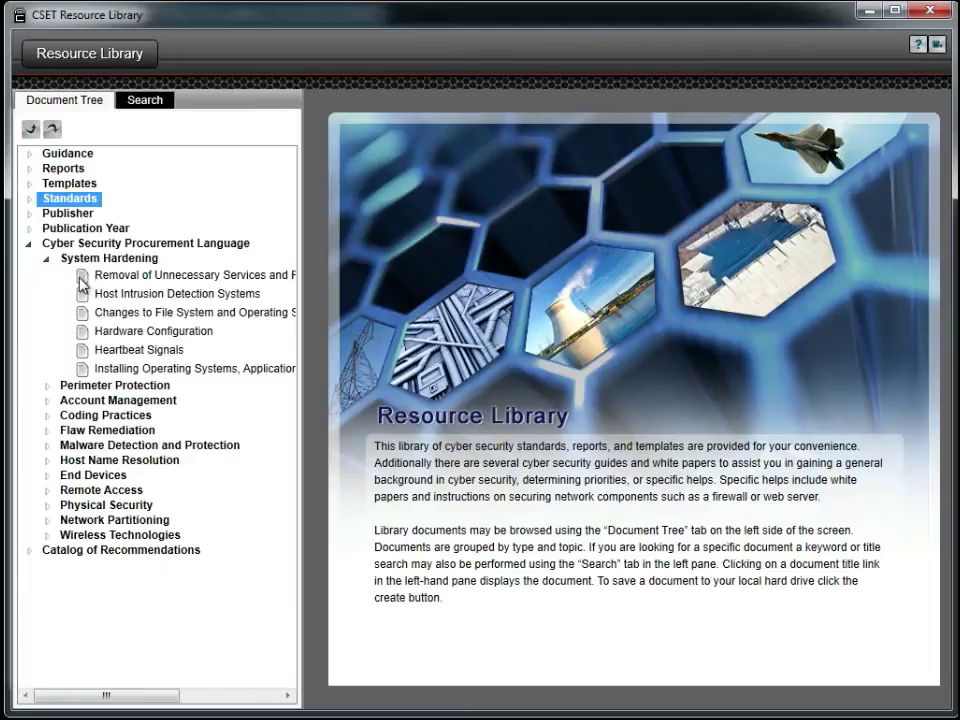
click(82, 278)
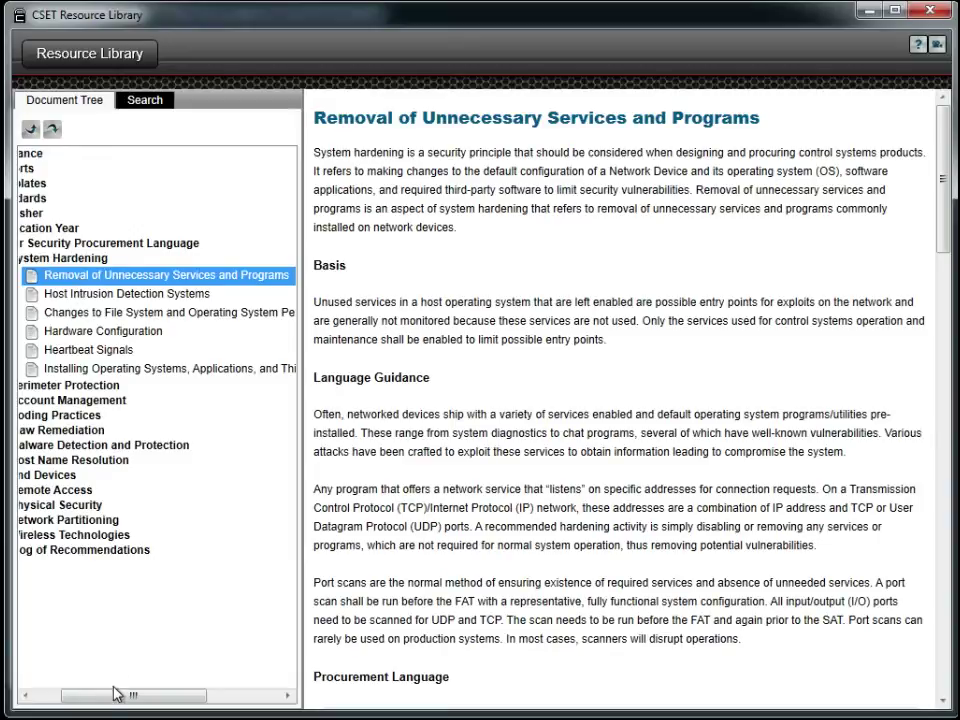
drag(88, 697, 62, 696)
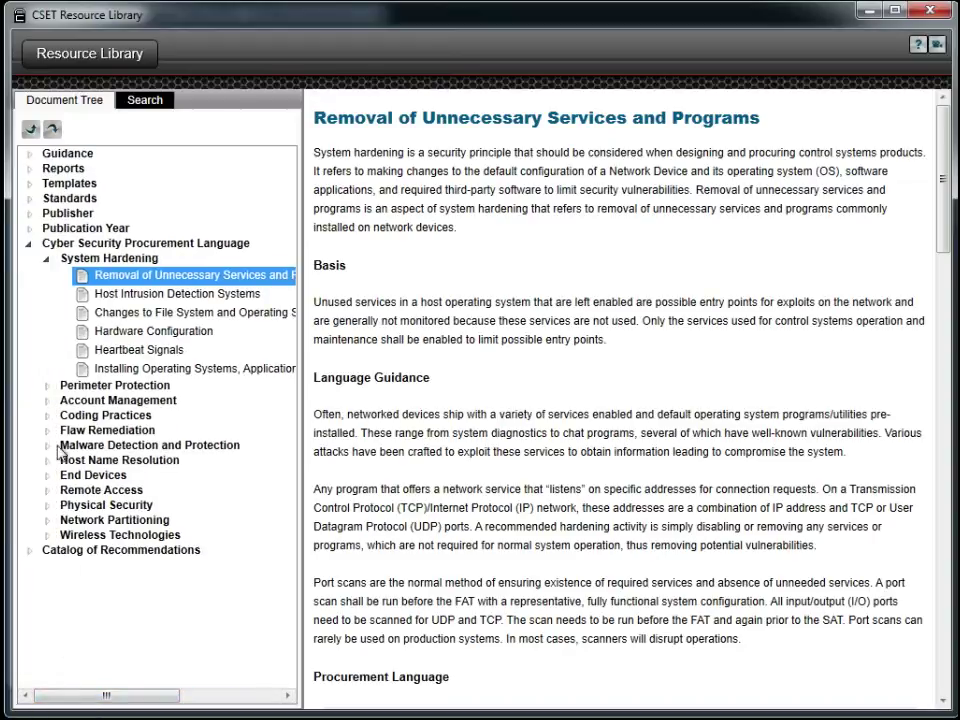
click(48, 260)
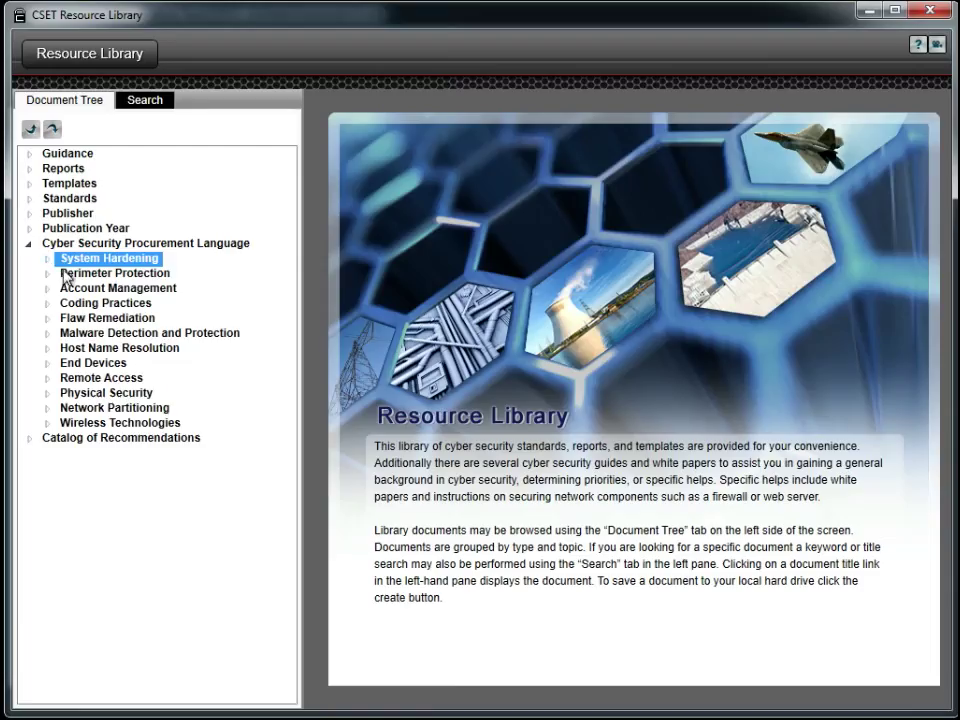
Step: Open Catalog of Recommendations > Security Policy and Procedures, then collapse every tree category again
click(28, 245)
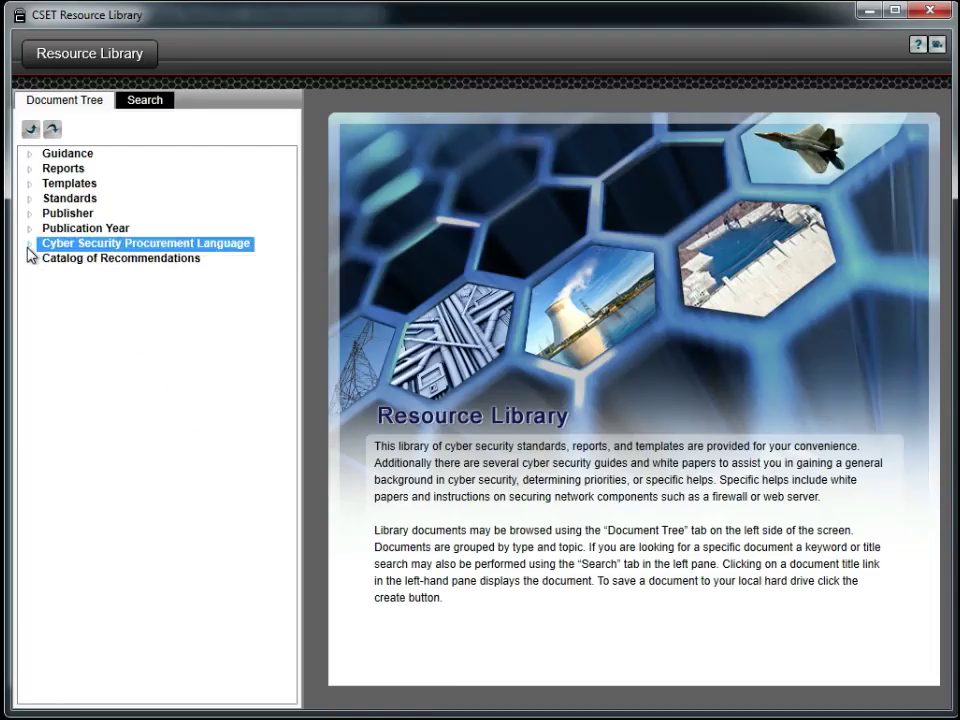
click(28, 260)
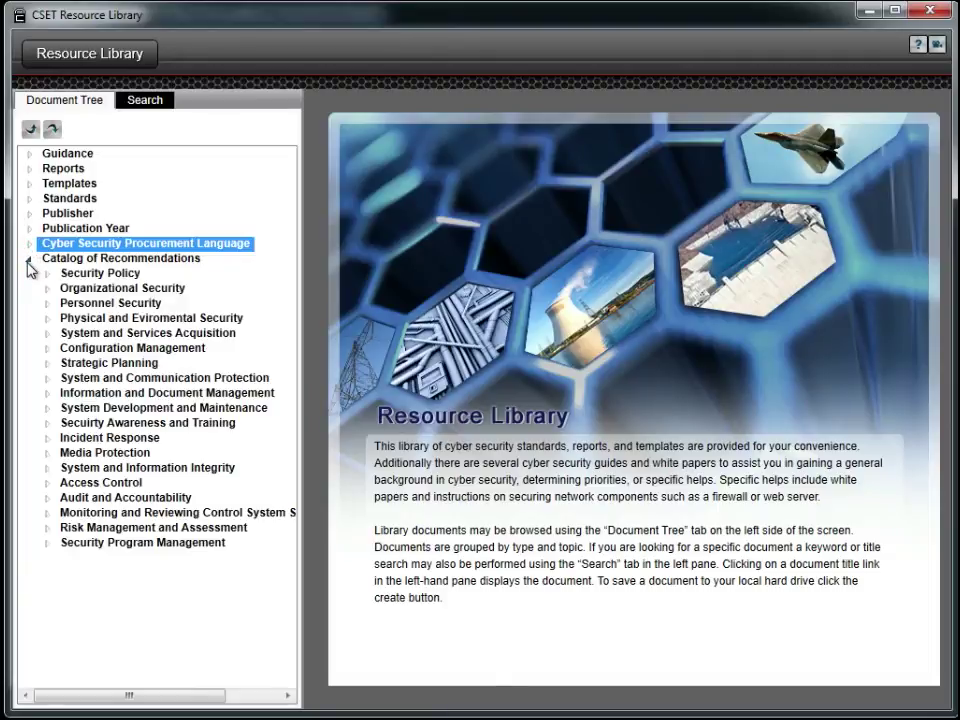
click(46, 274)
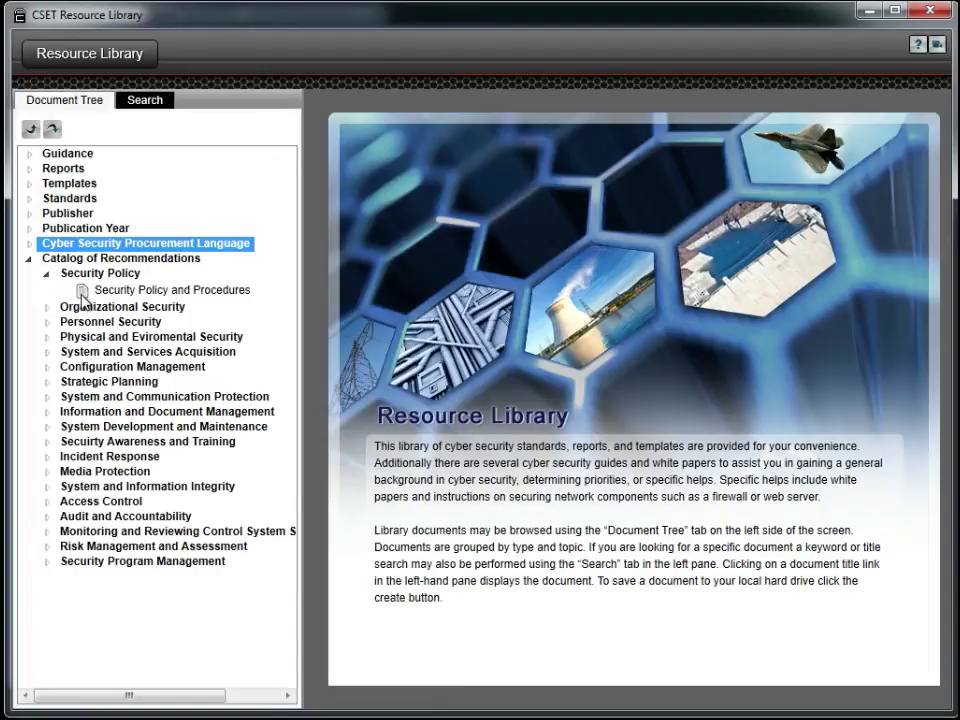
click(82, 292)
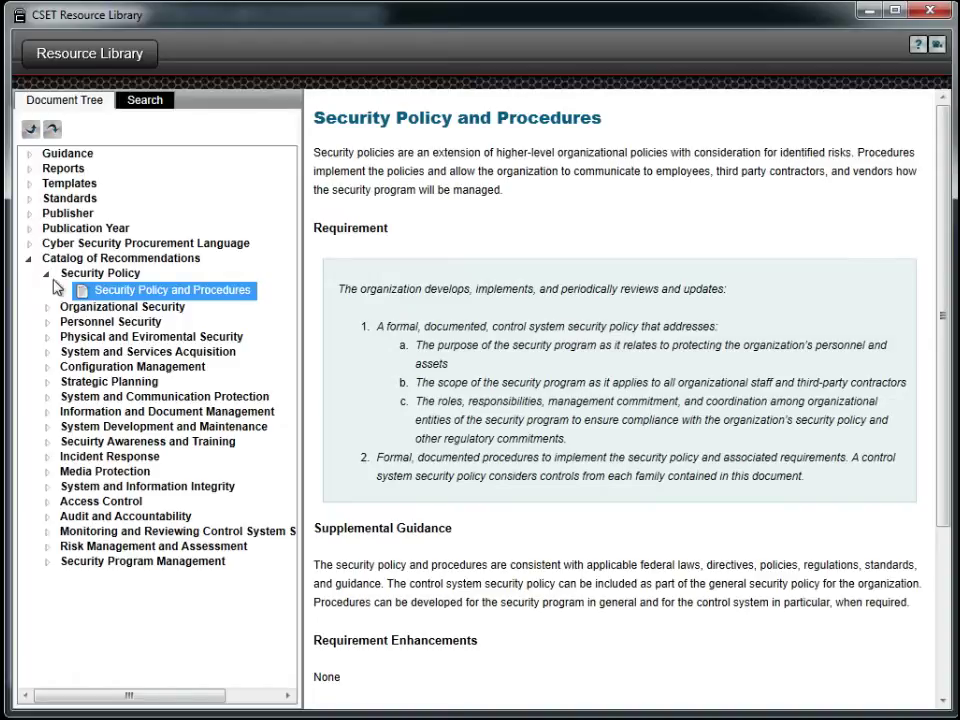
click(45, 274)
click(29, 260)
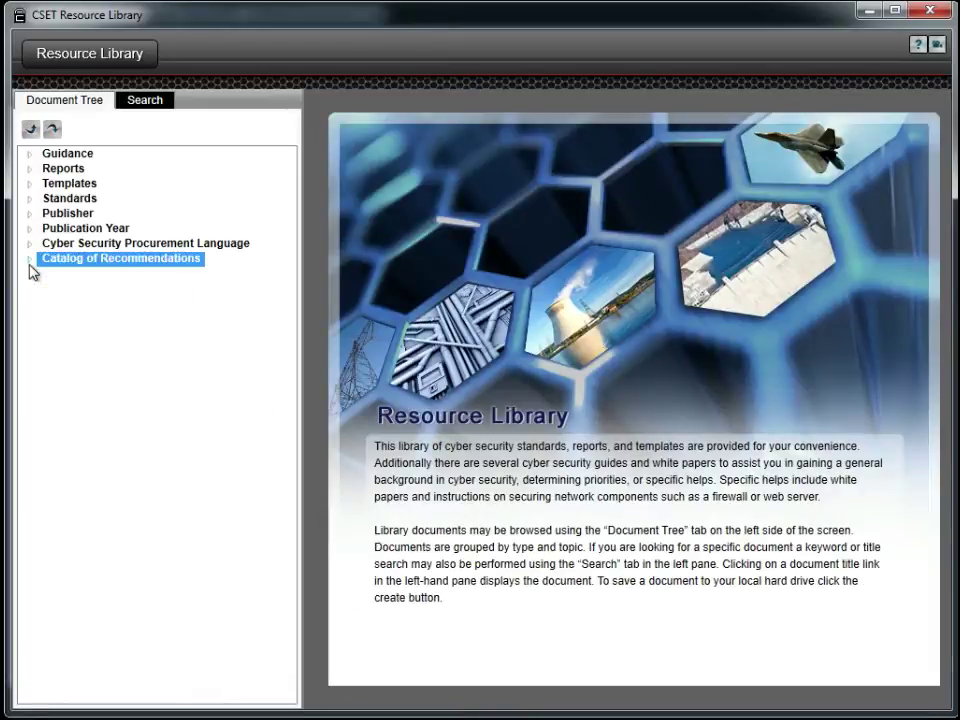
Step: Switch the Resource Library's left pane to keyword Search and select the search box
click(141, 101)
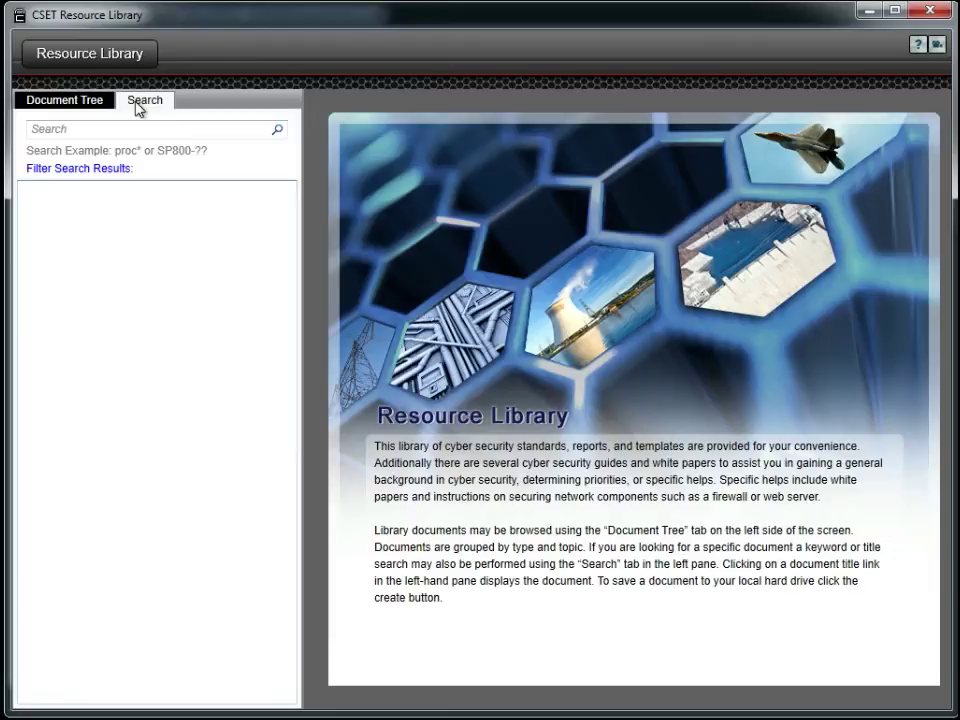
click(92, 137)
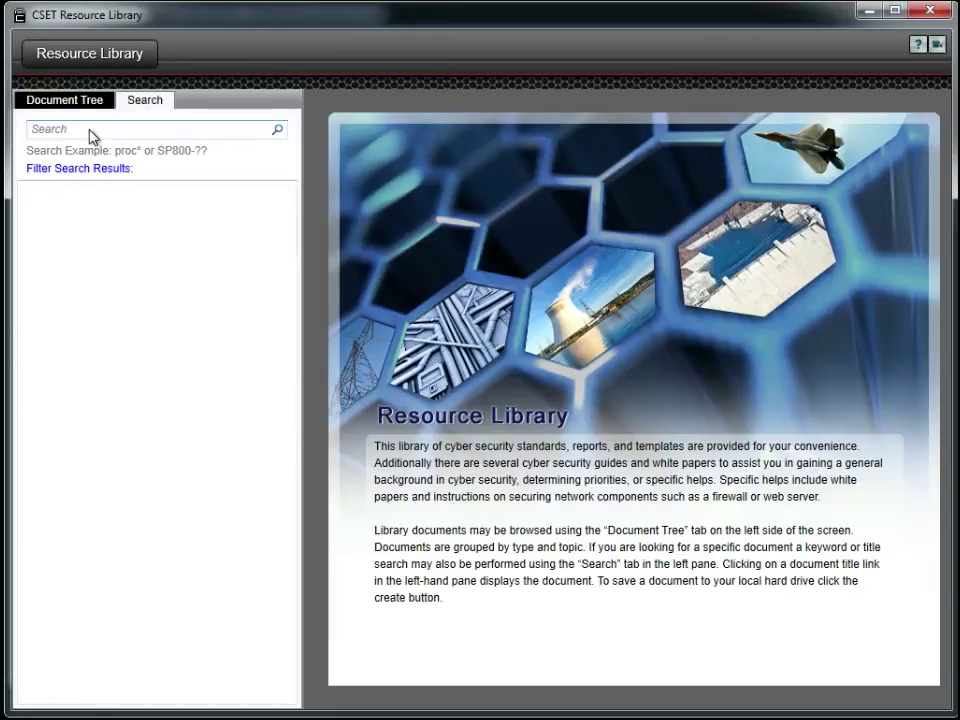
Step: Search for 'personal security' and scroll the results, including NIST SP800-73 and SP800-46 Telework Guide
text(personal security)
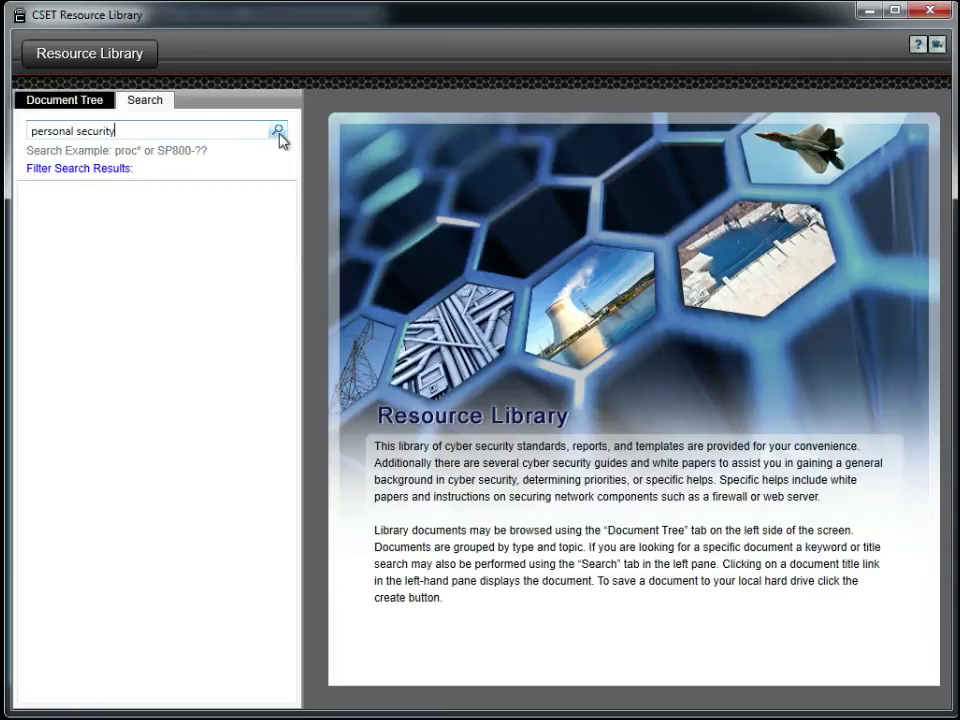
click(278, 132)
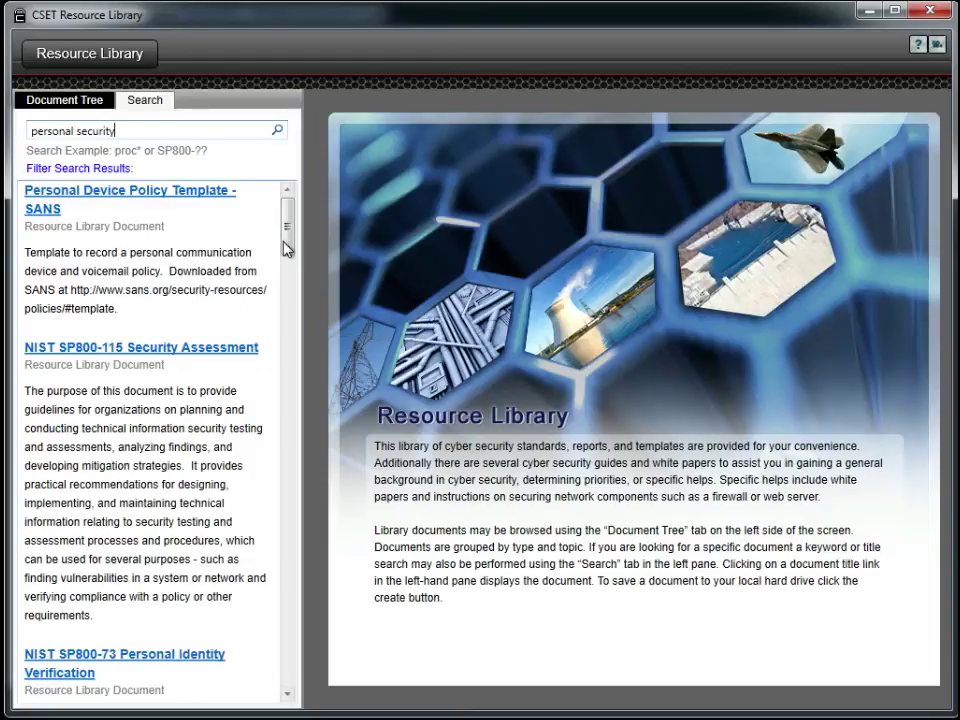
drag(287, 247, 285, 702)
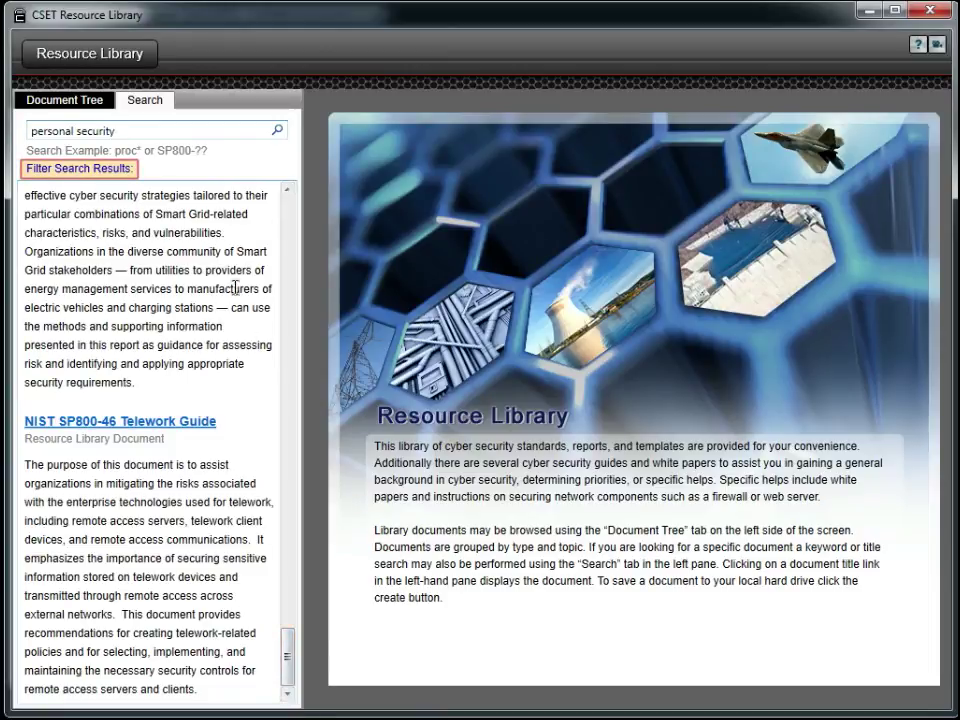
Step: Filter the search results to exclude Resource Documents and Procurement Language Topics, leaving Catalog of Recommendations
click(106, 168)
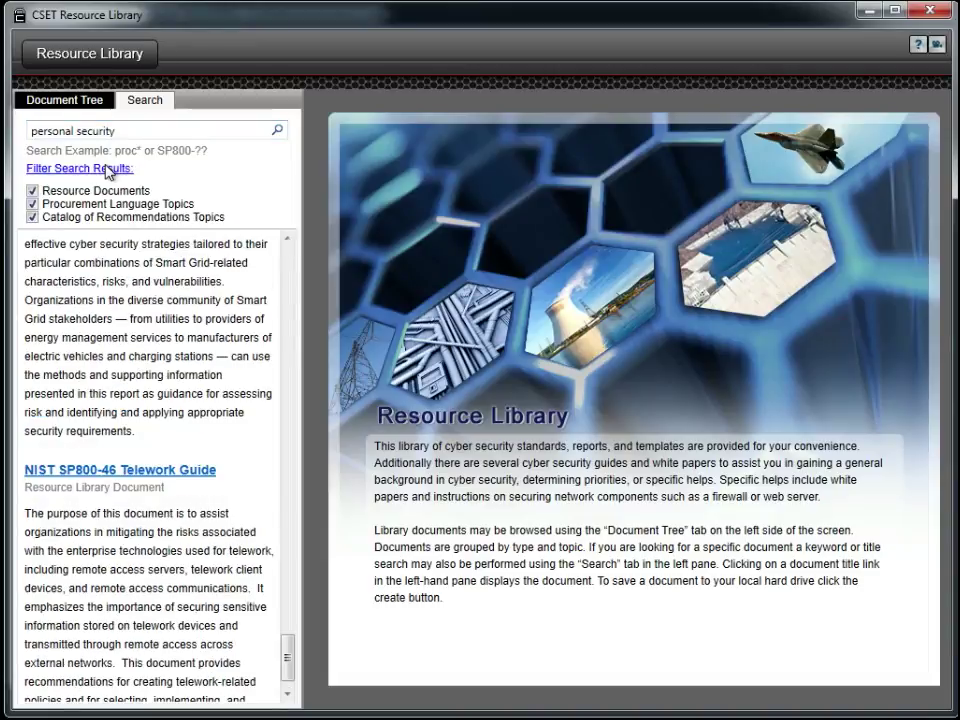
click(33, 191)
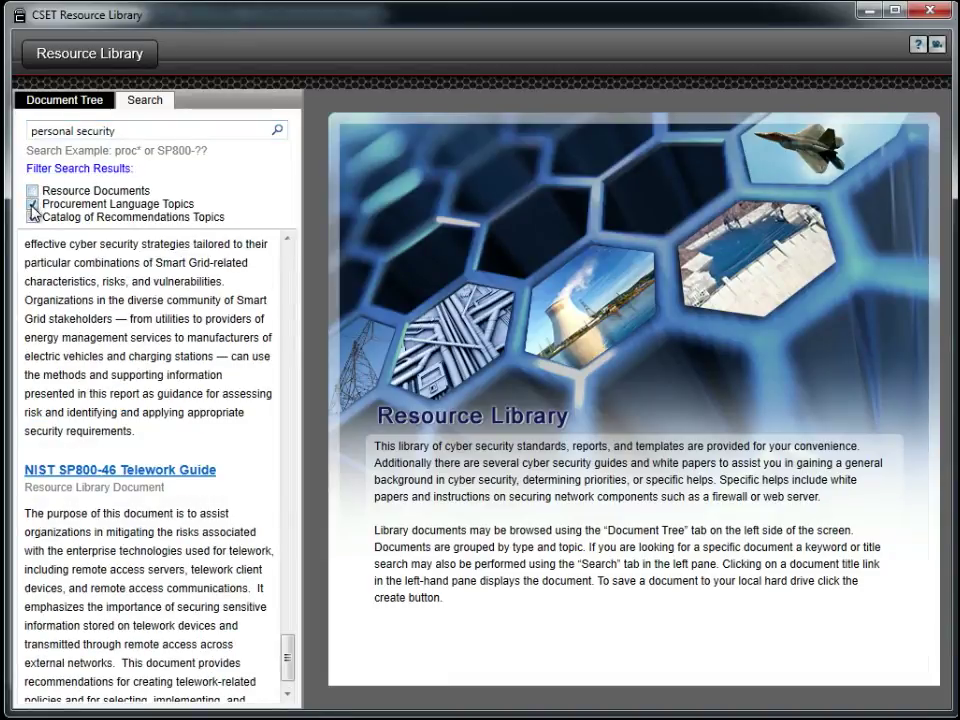
click(33, 204)
click(277, 131)
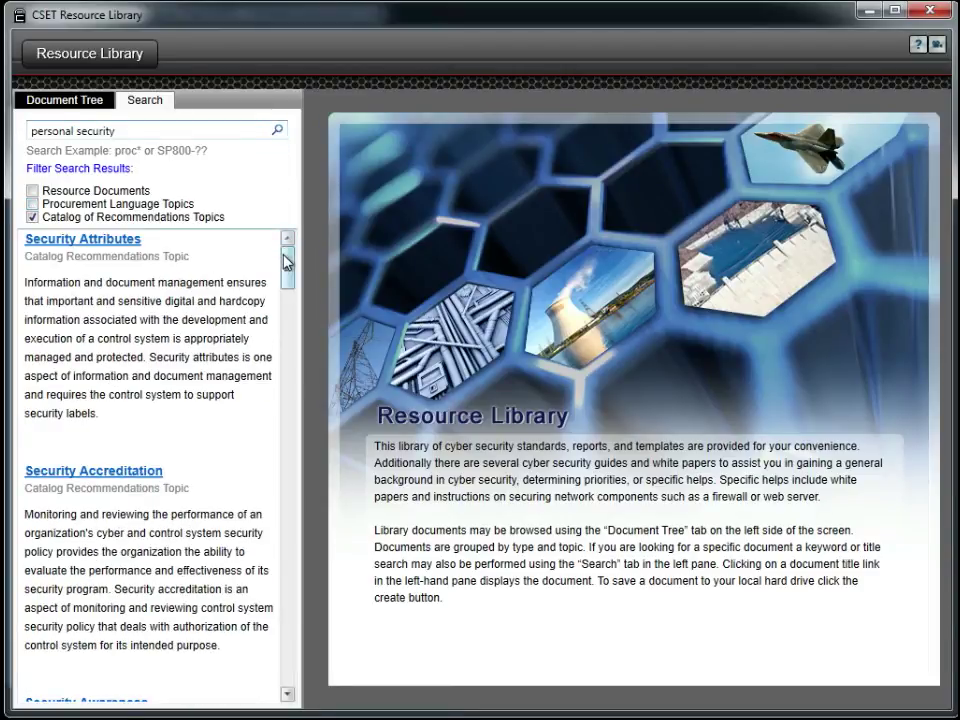
drag(287, 257, 287, 321)
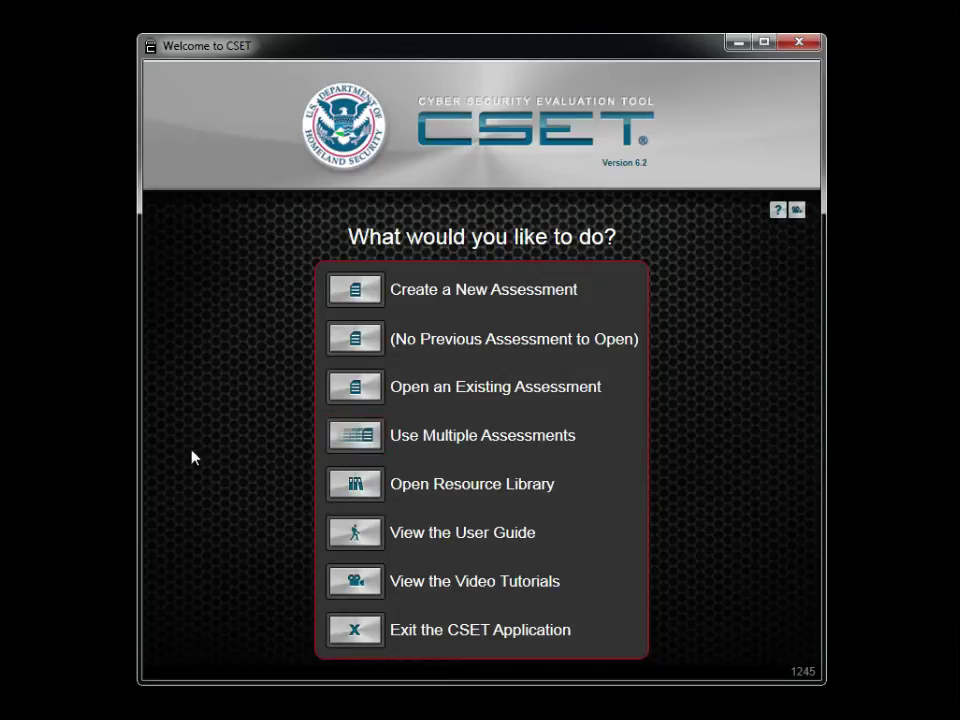
Step: Start a multiple-assessment aggregation with Substation A Trend 2010 and 2011, then begin adding another assessment
click(368, 440)
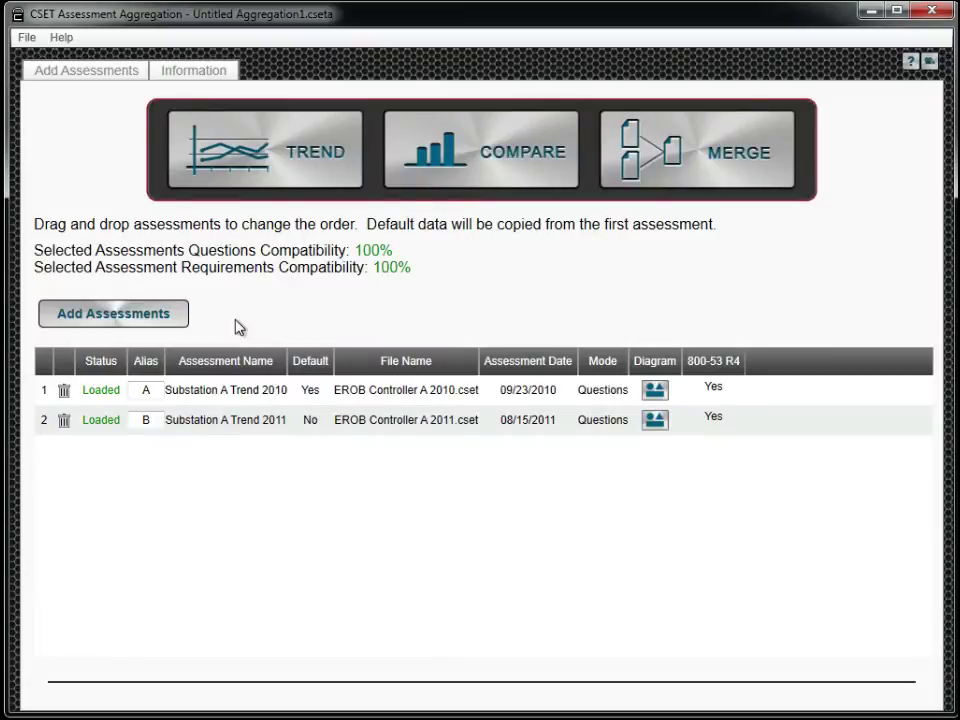
click(184, 320)
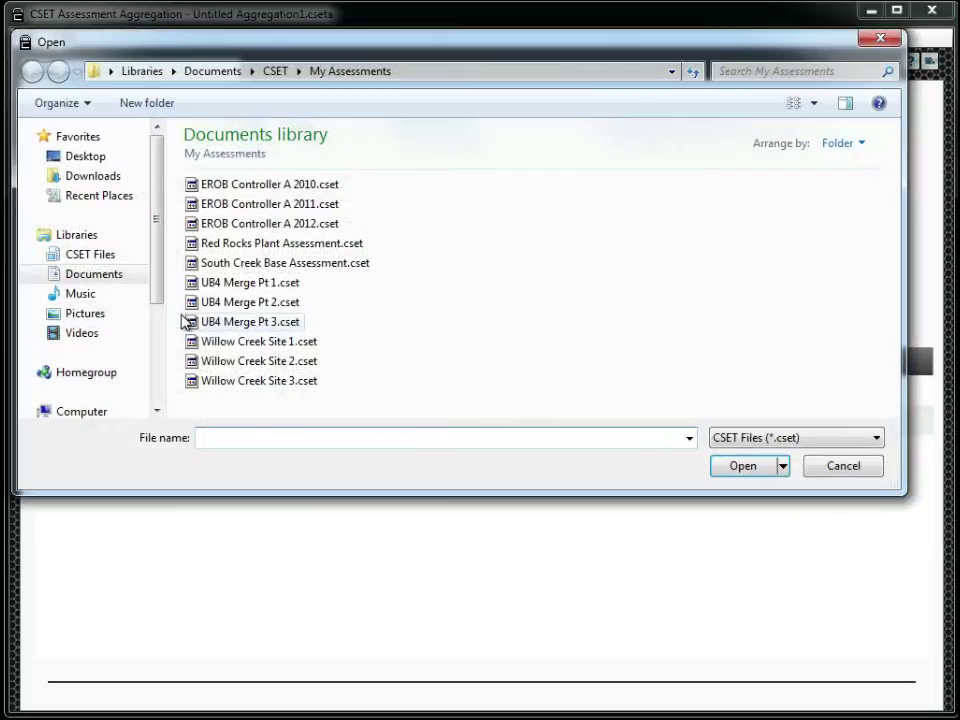
Step: Load EROB Controller A 2012.cset as the third aggregated assessment and select Trend mode
click(196, 226)
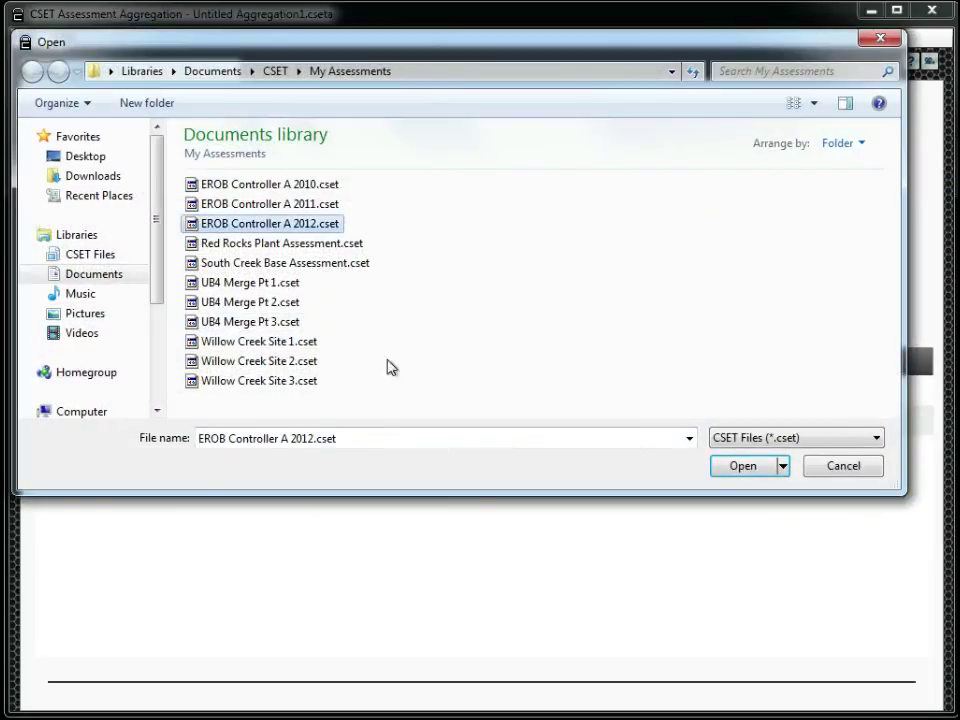
click(735, 476)
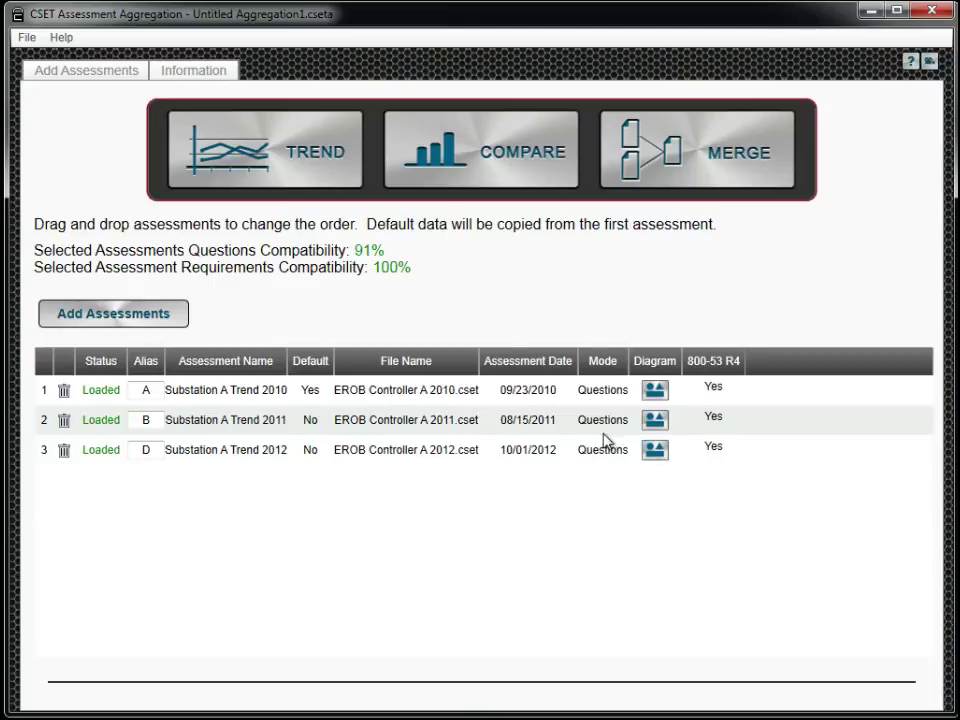
click(326, 160)
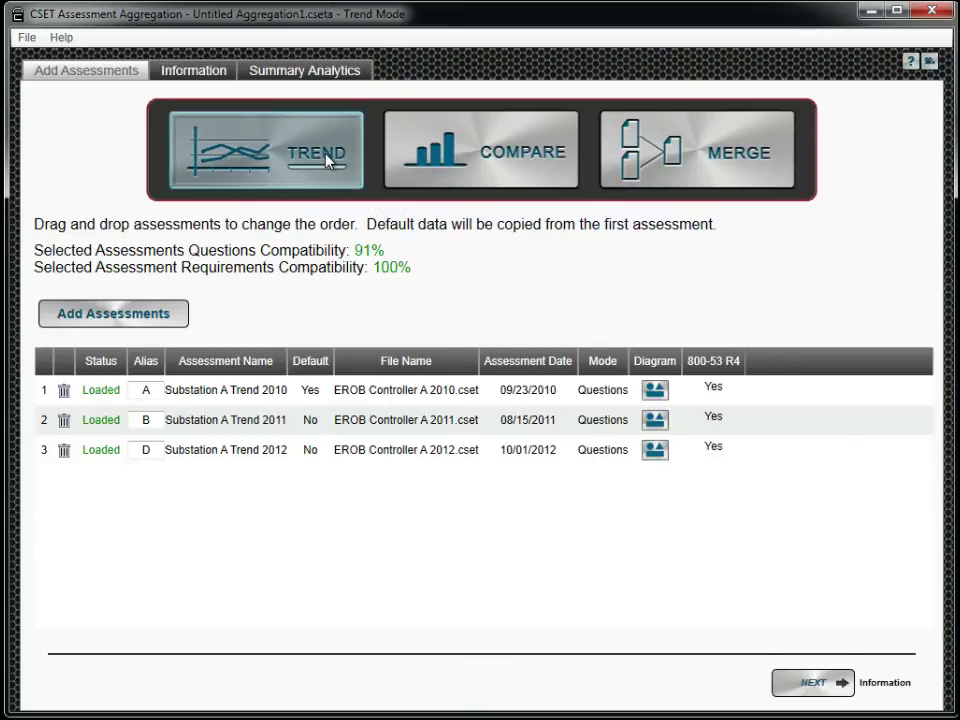
Step: Review the trend aggregation's Information tab, then its Summary Analytics charts
click(216, 78)
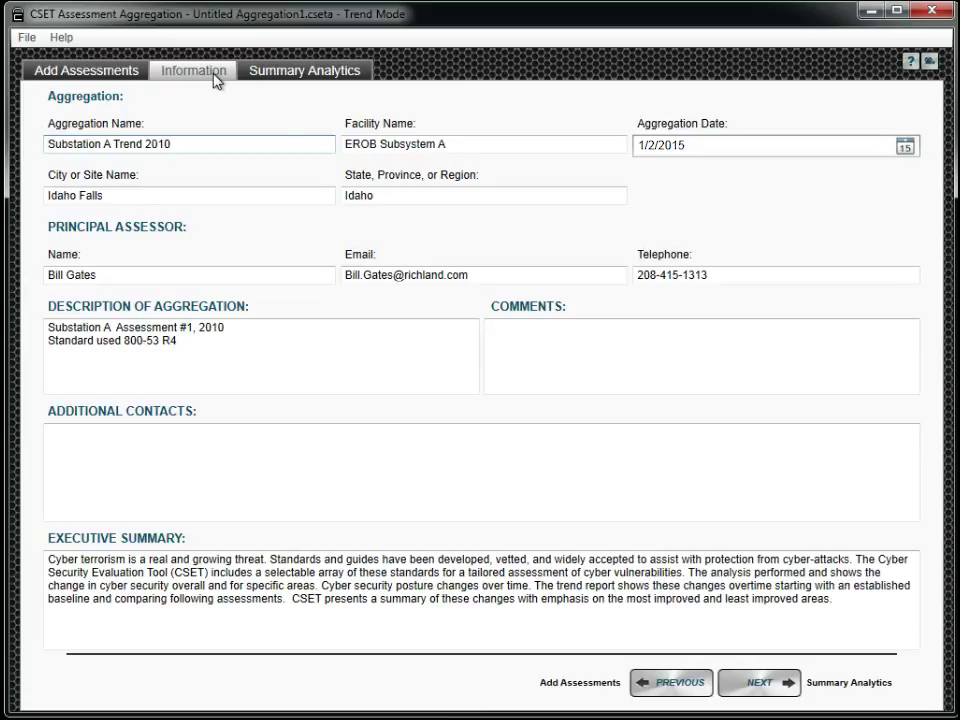
click(270, 78)
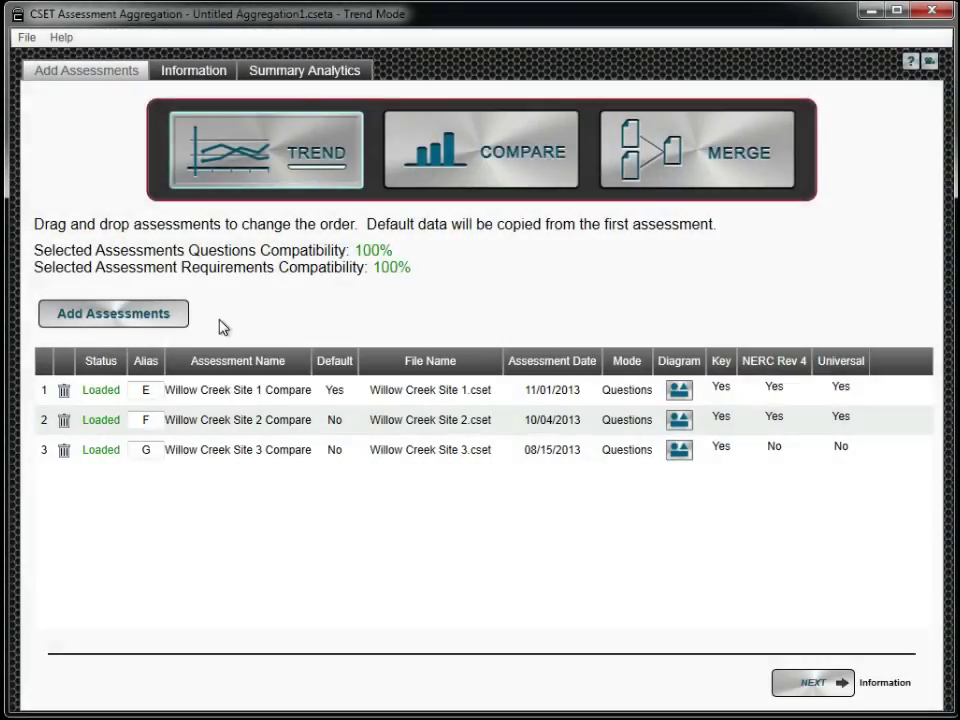
Step: Switch the aggregation to Compare mode and view the comparison Summary Analytics
click(512, 163)
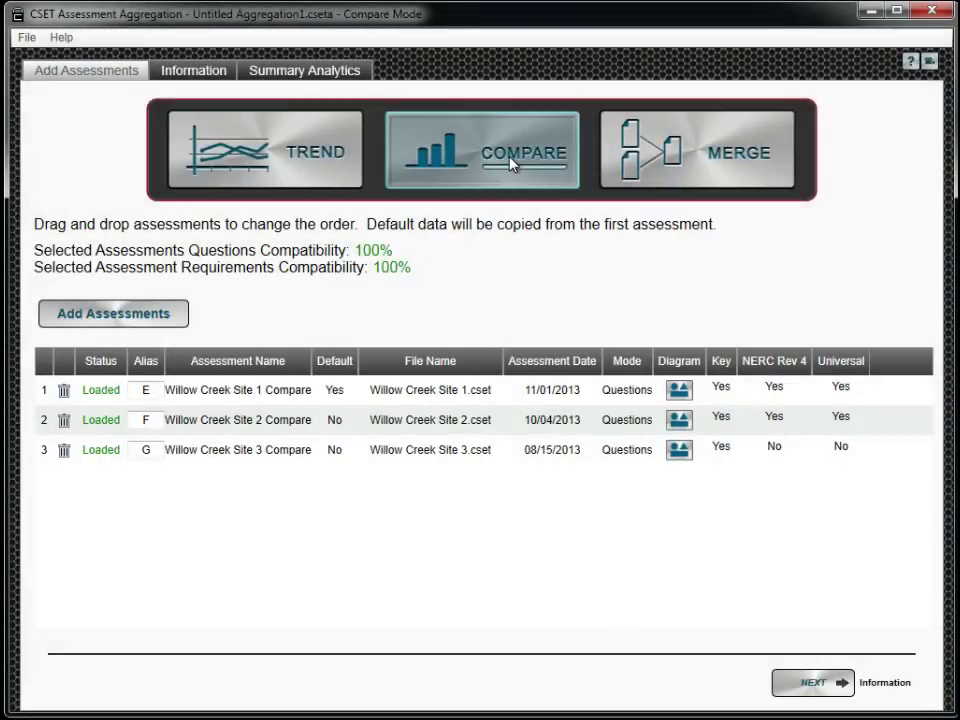
click(358, 73)
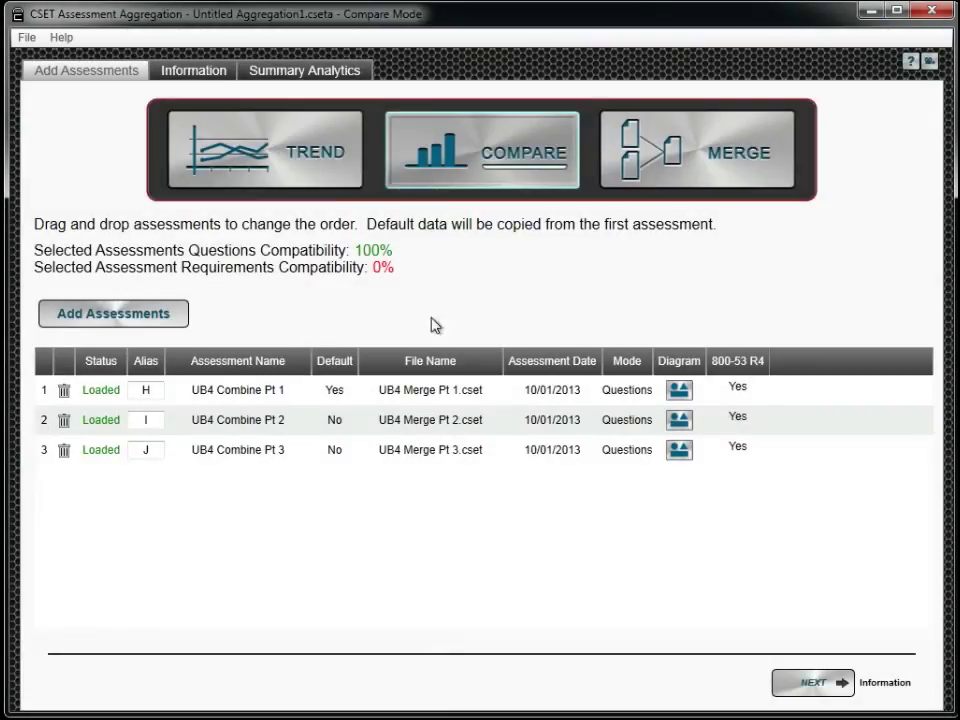
Step: Put the UB4 Combine aggregation in Merge mode and bring up the Merge Differences conflicts
click(716, 170)
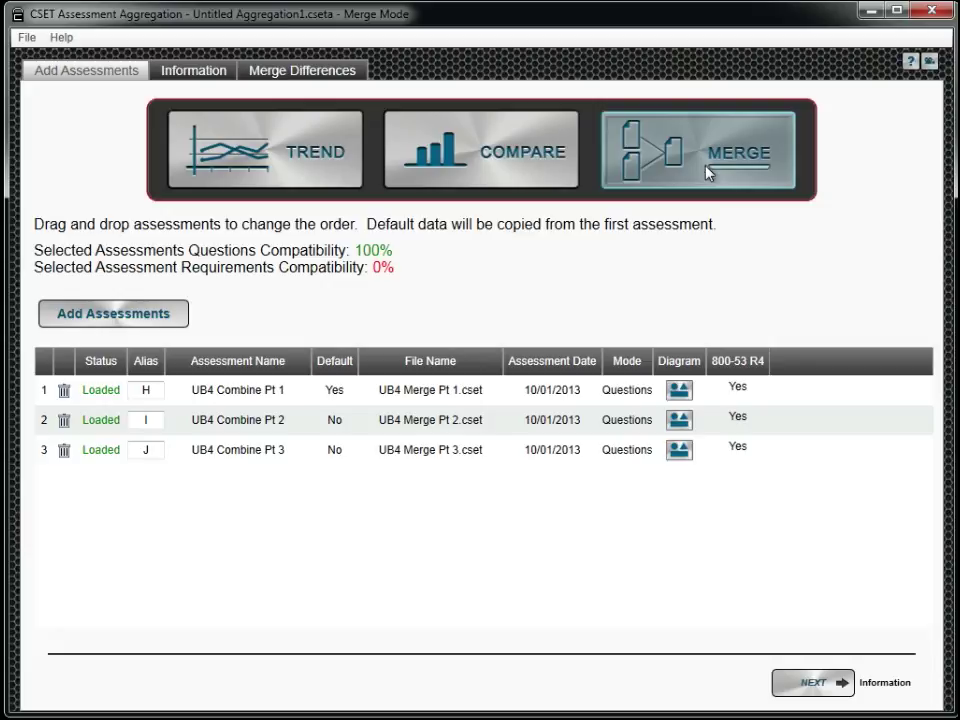
click(352, 70)
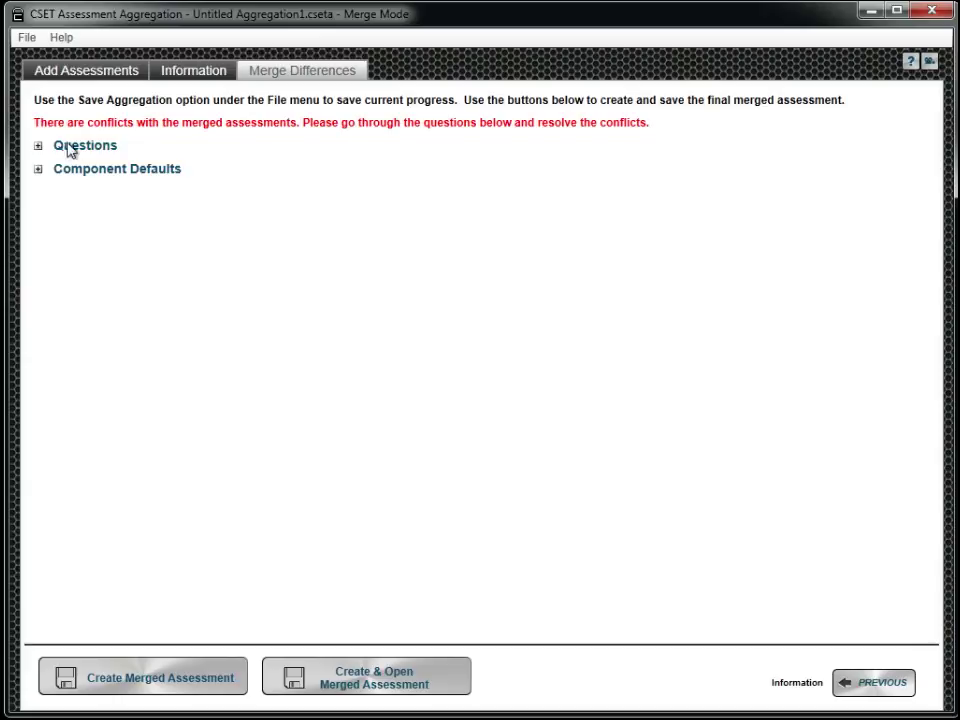
Step: Under Questions > Access Control, answer periodic reviews No, authorization enforcement Yes, user identification No
click(38, 147)
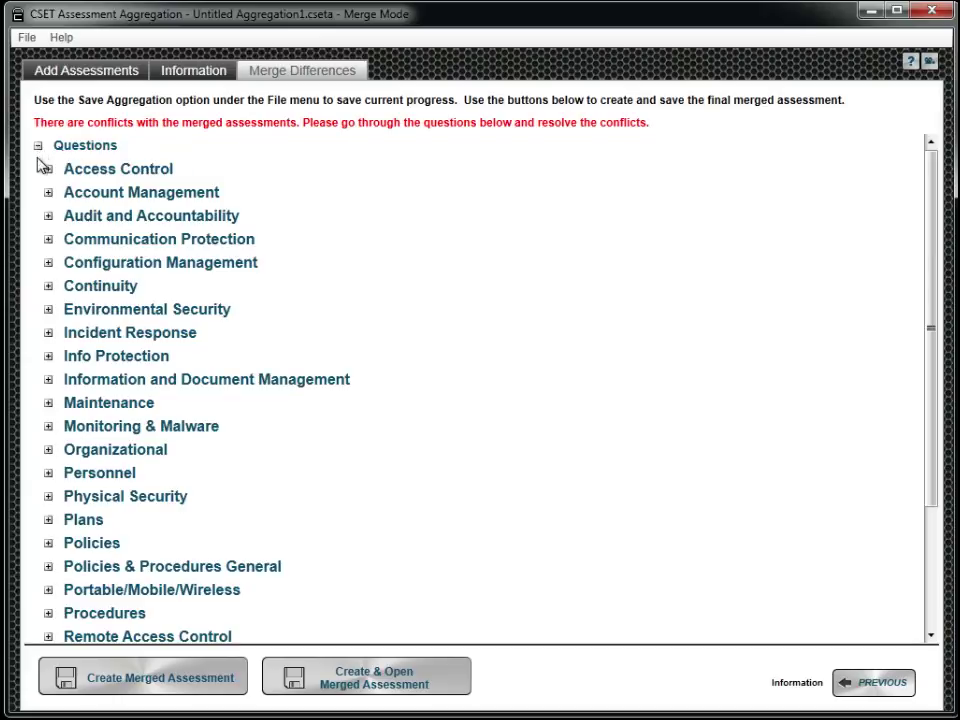
click(48, 171)
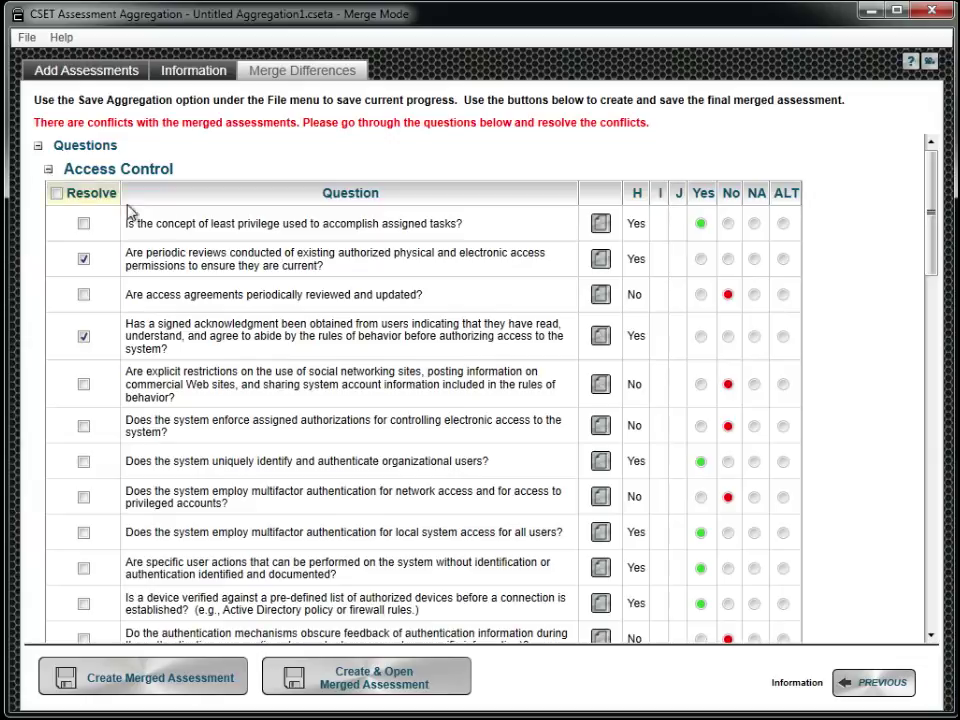
click(728, 259)
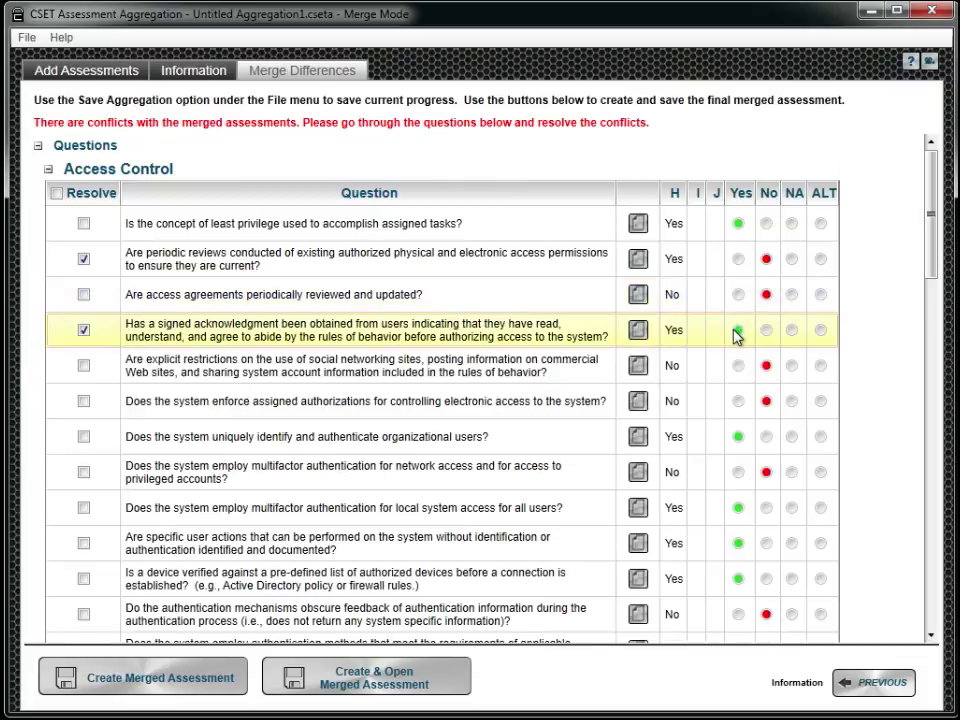
click(738, 401)
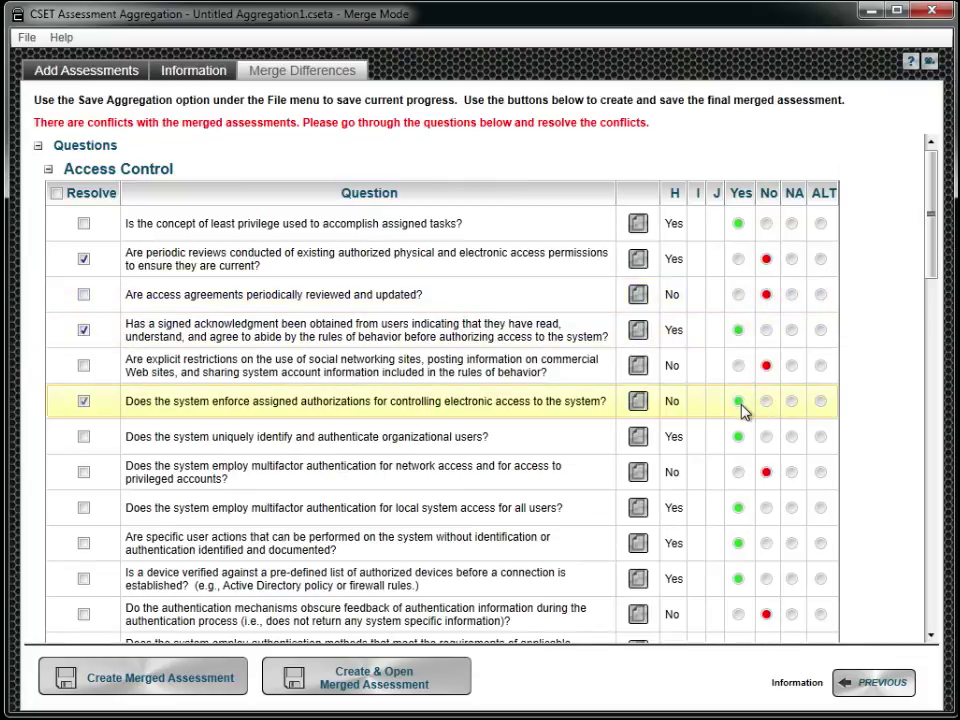
click(766, 438)
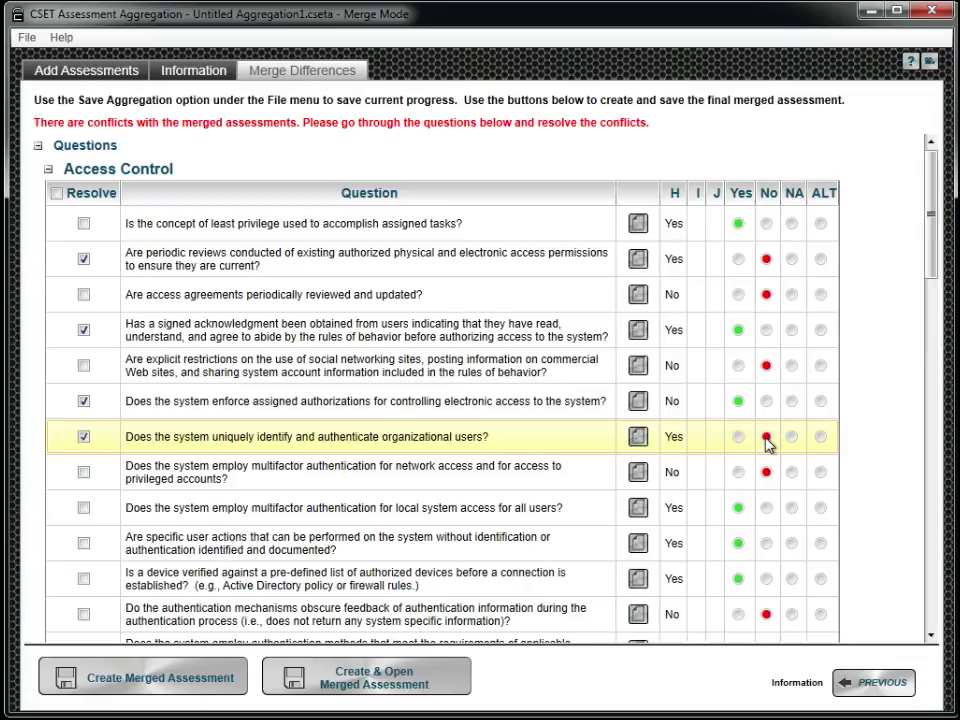